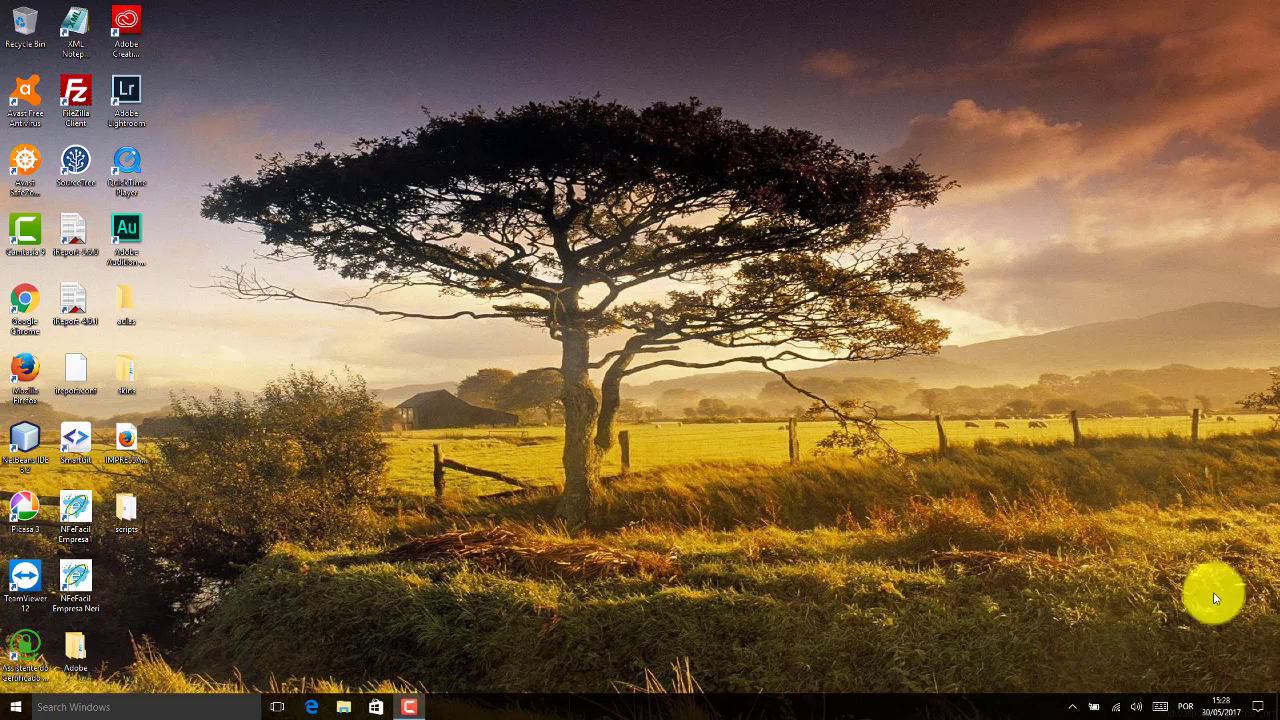
Step: Examine the hidden notification-area icons on the taskbar, then collapse them again
left_click(1074, 708)
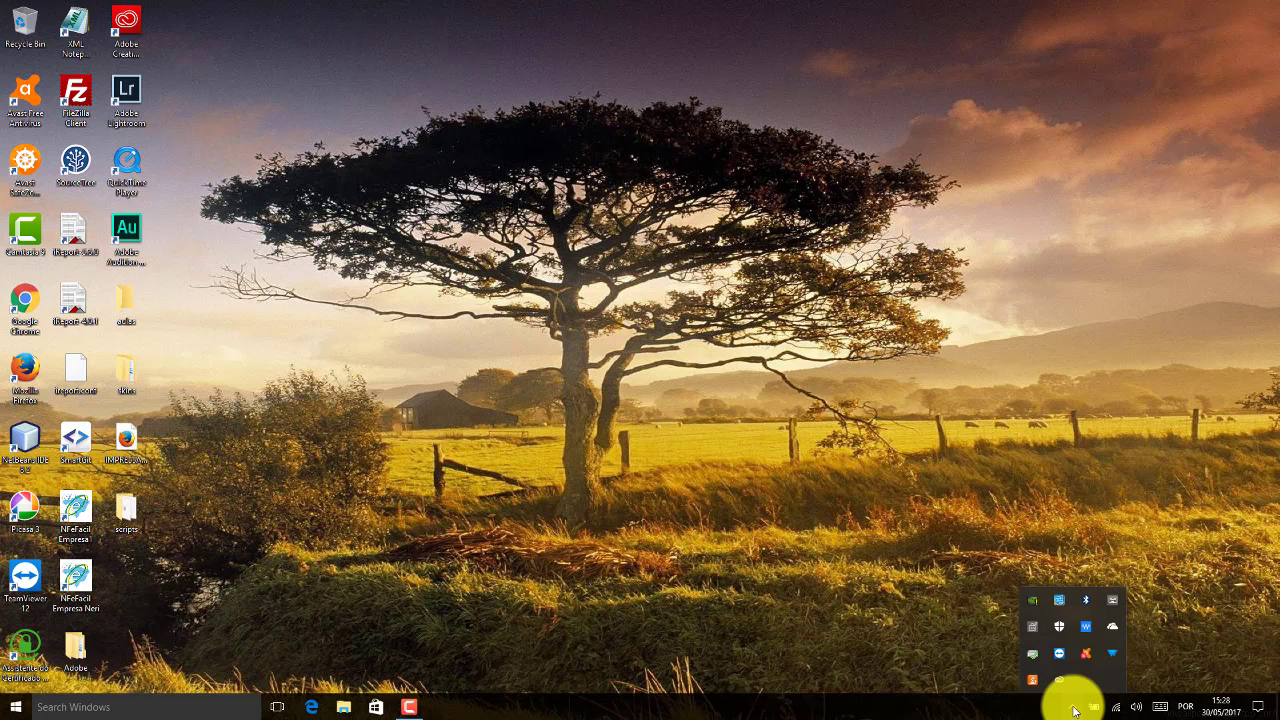
left_click(1073, 708)
left_click(1072, 706)
left_click(1072, 706)
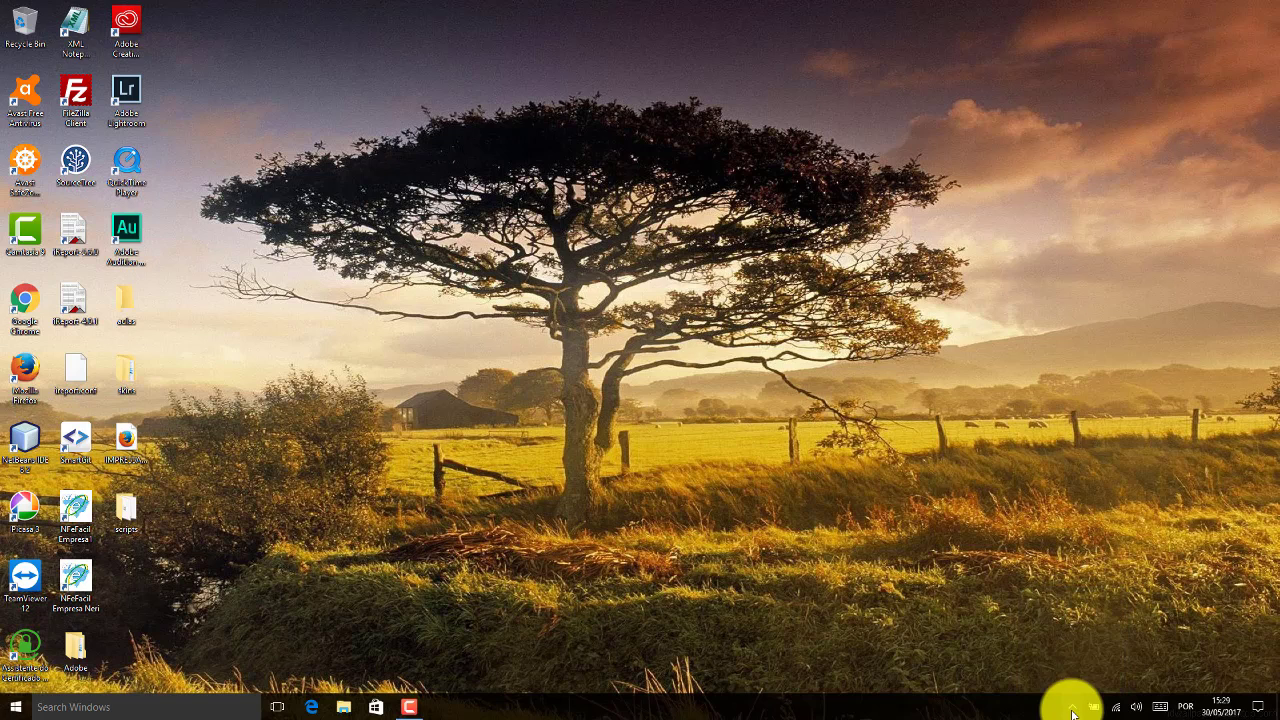
left_click(1073, 707)
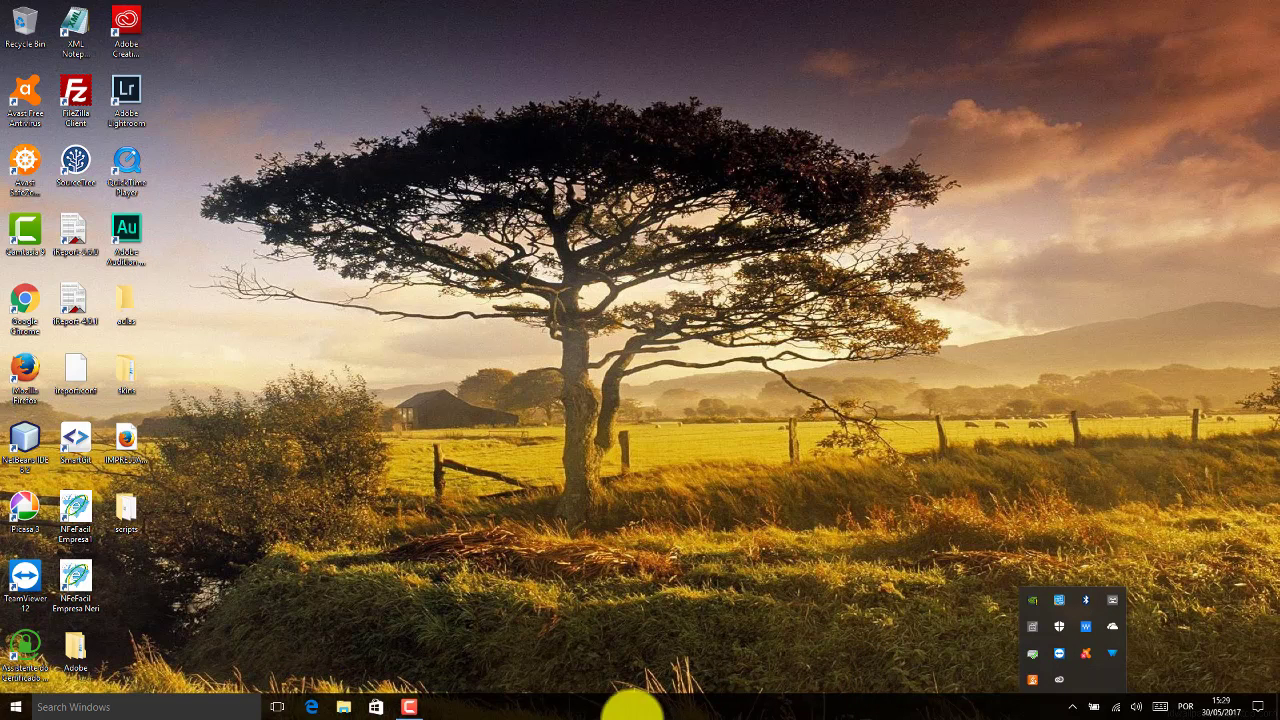
left_click(1076, 708)
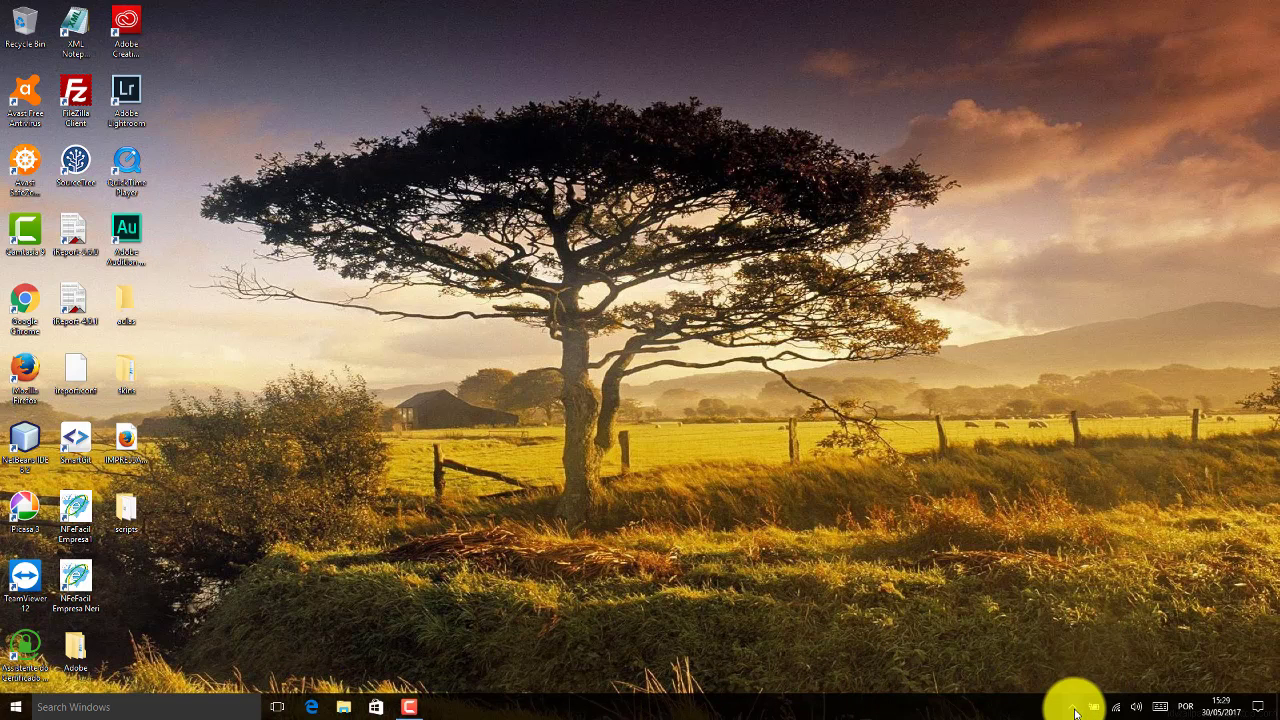
left_click(1074, 706)
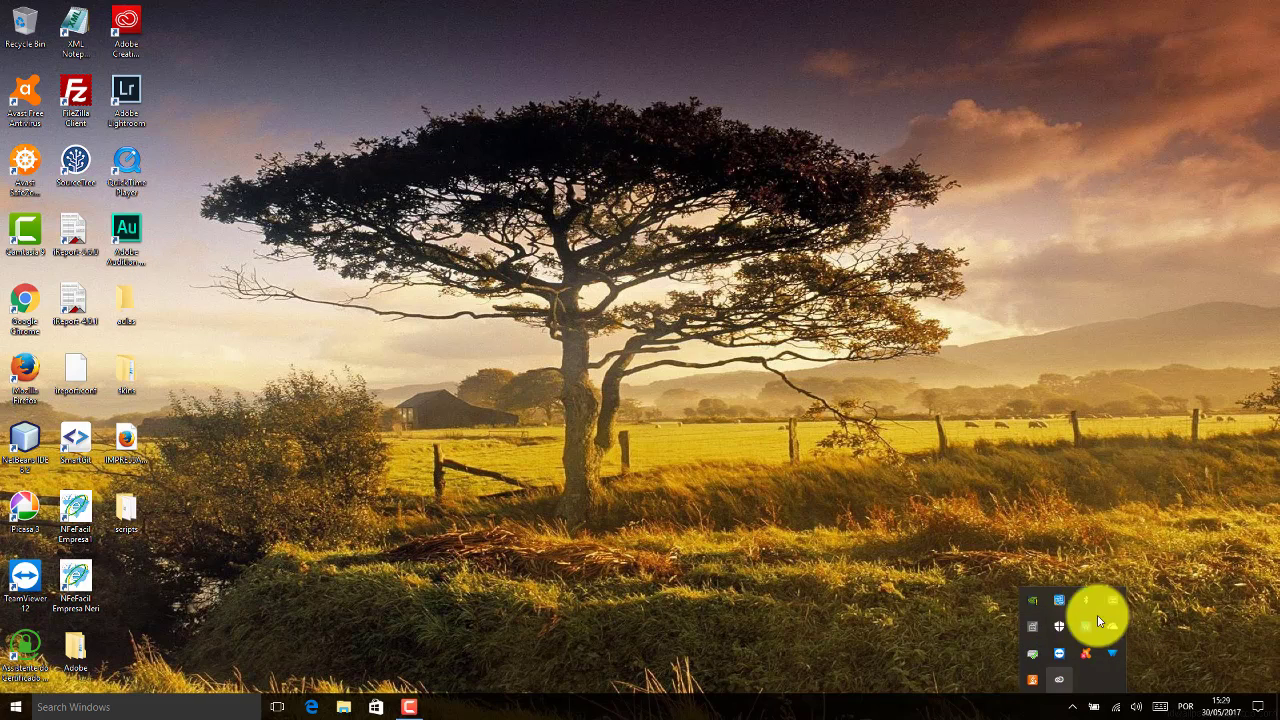
left_click(823, 692)
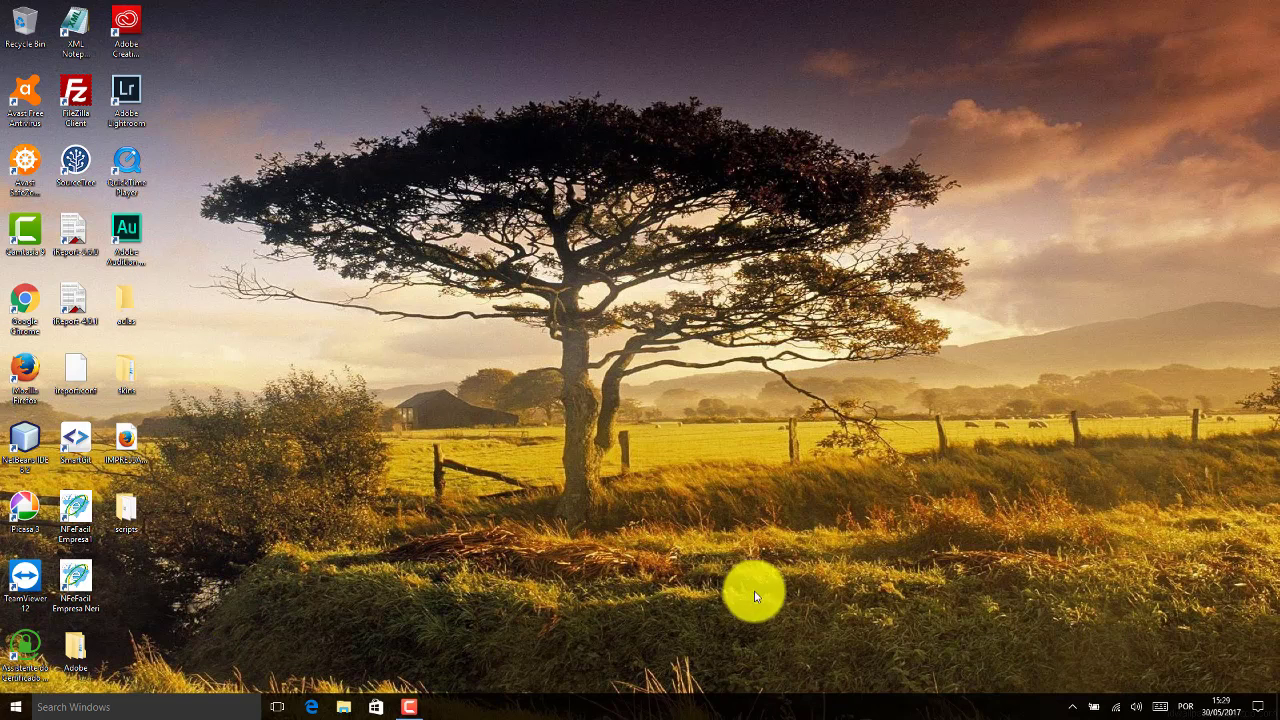
Step: Review the available wireless networks and the connection options, then dismiss the network list
left_click(1118, 708)
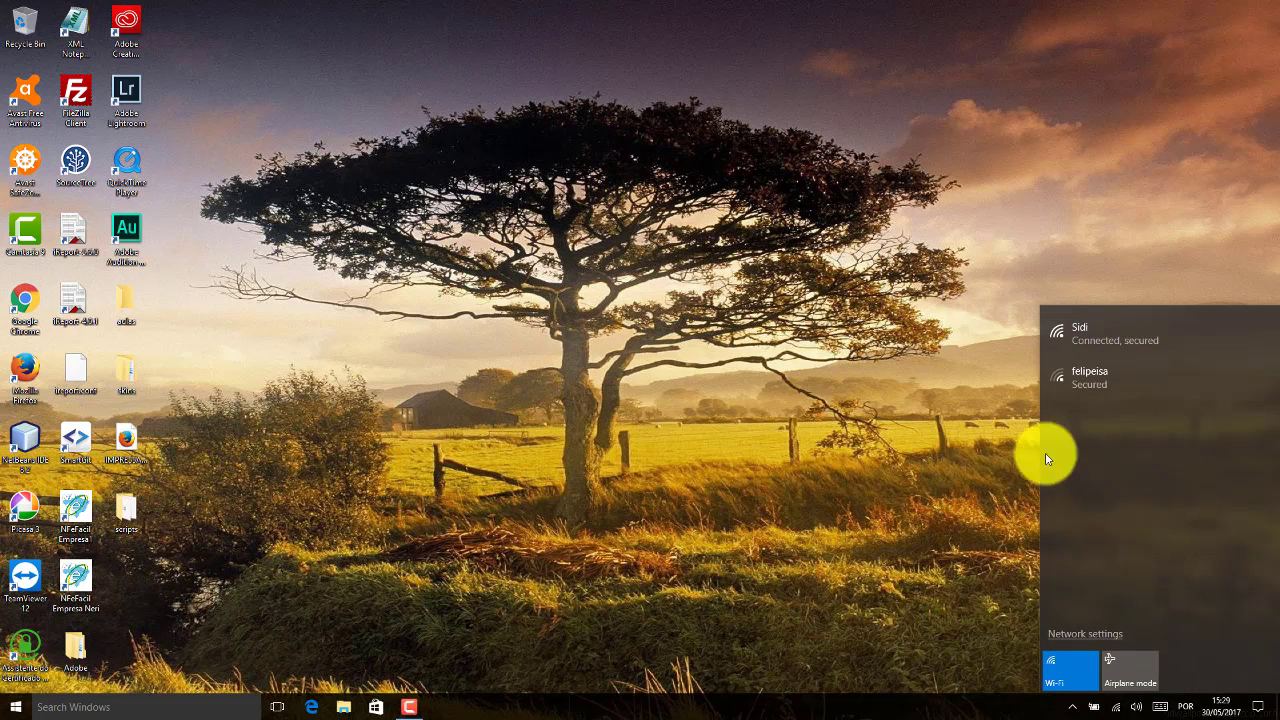
left_click(985, 523)
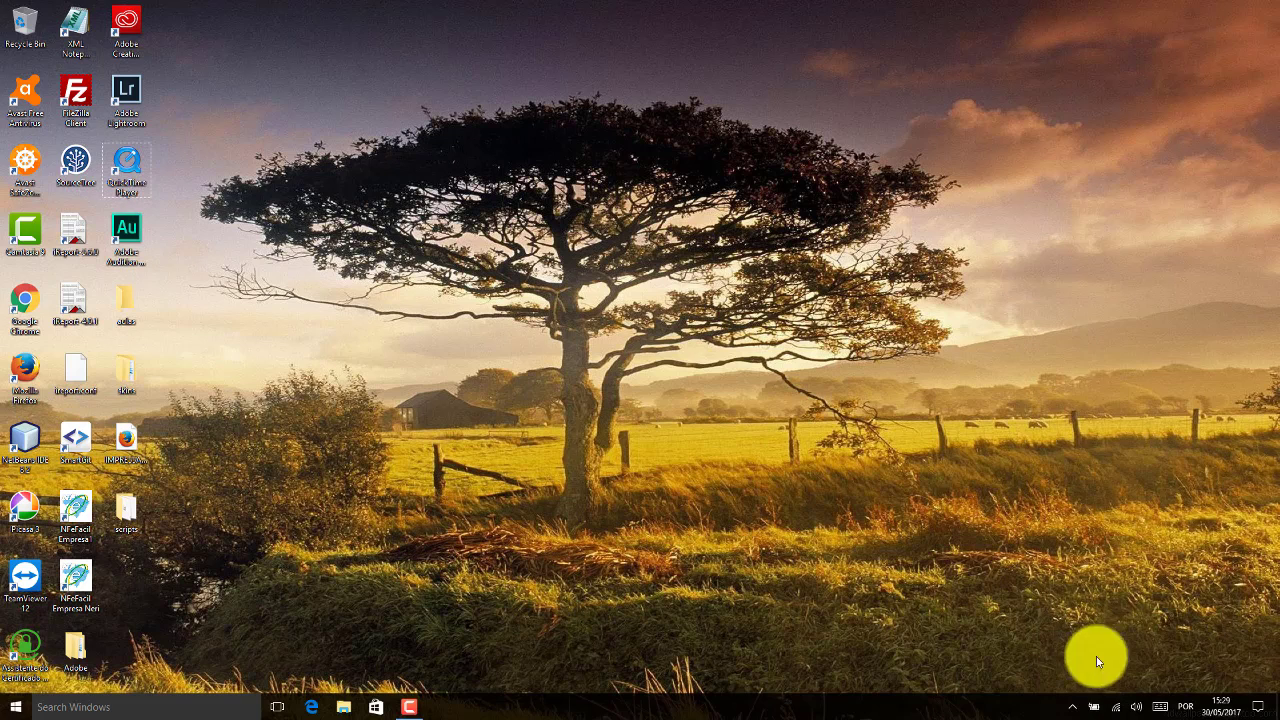
left_click(1116, 712)
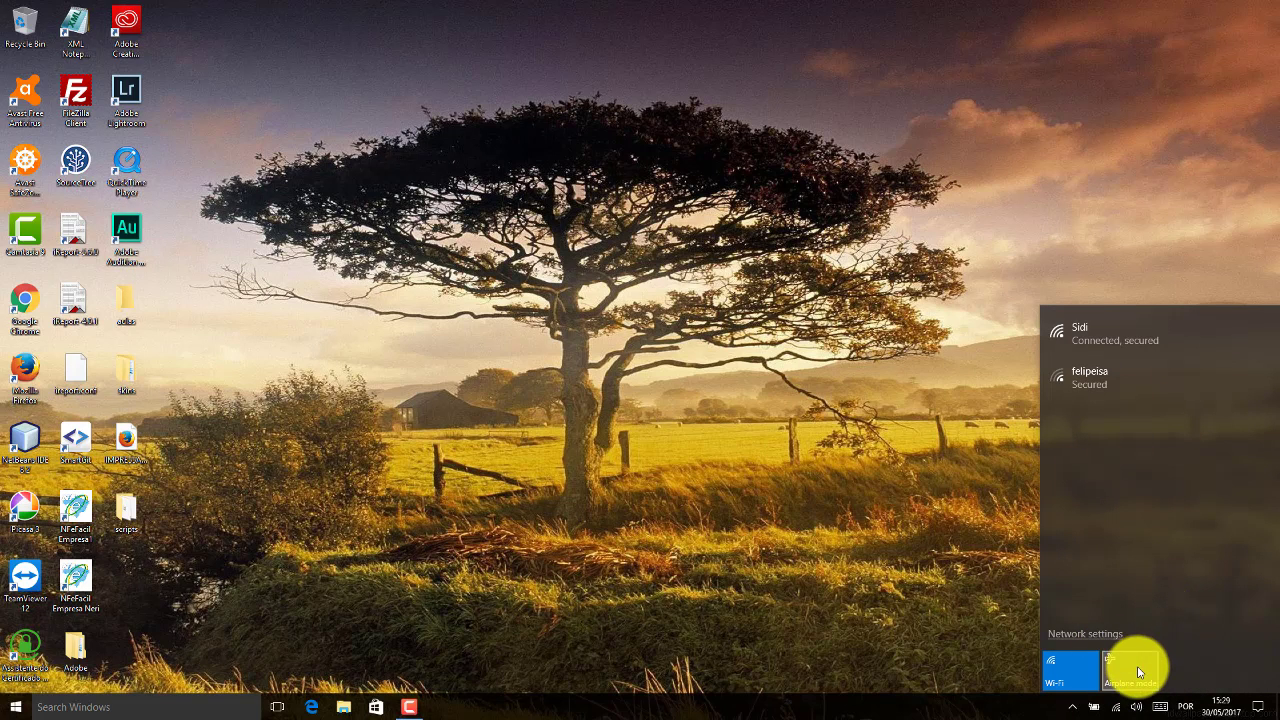
left_click(908, 646)
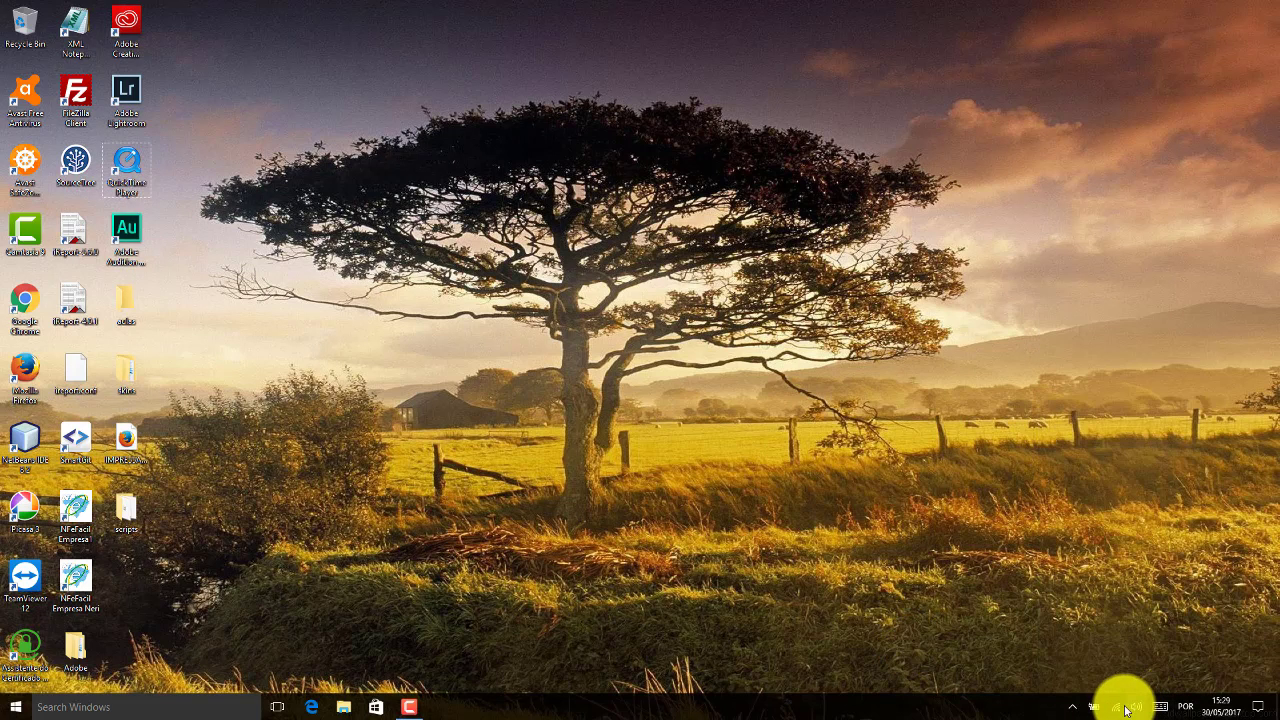
Step: Turn Wi-Fi off and back on from the taskbar's network options
left_click(1121, 709)
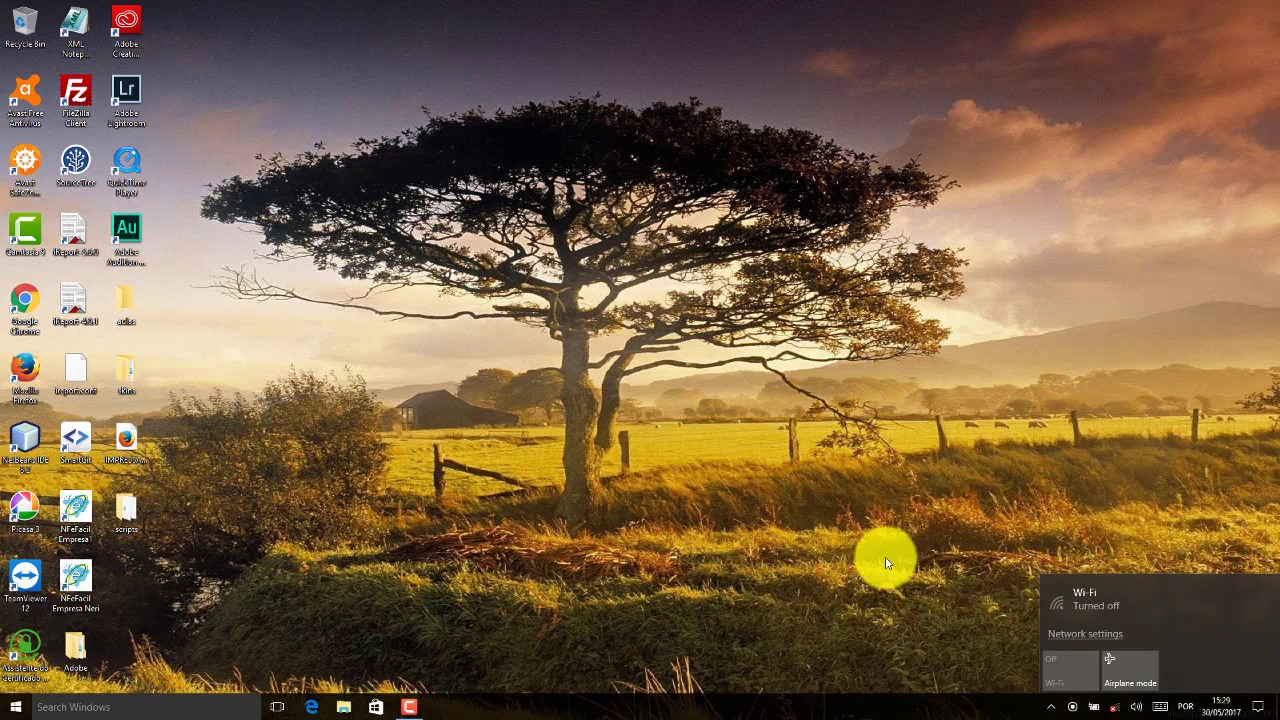
left_click(903, 606)
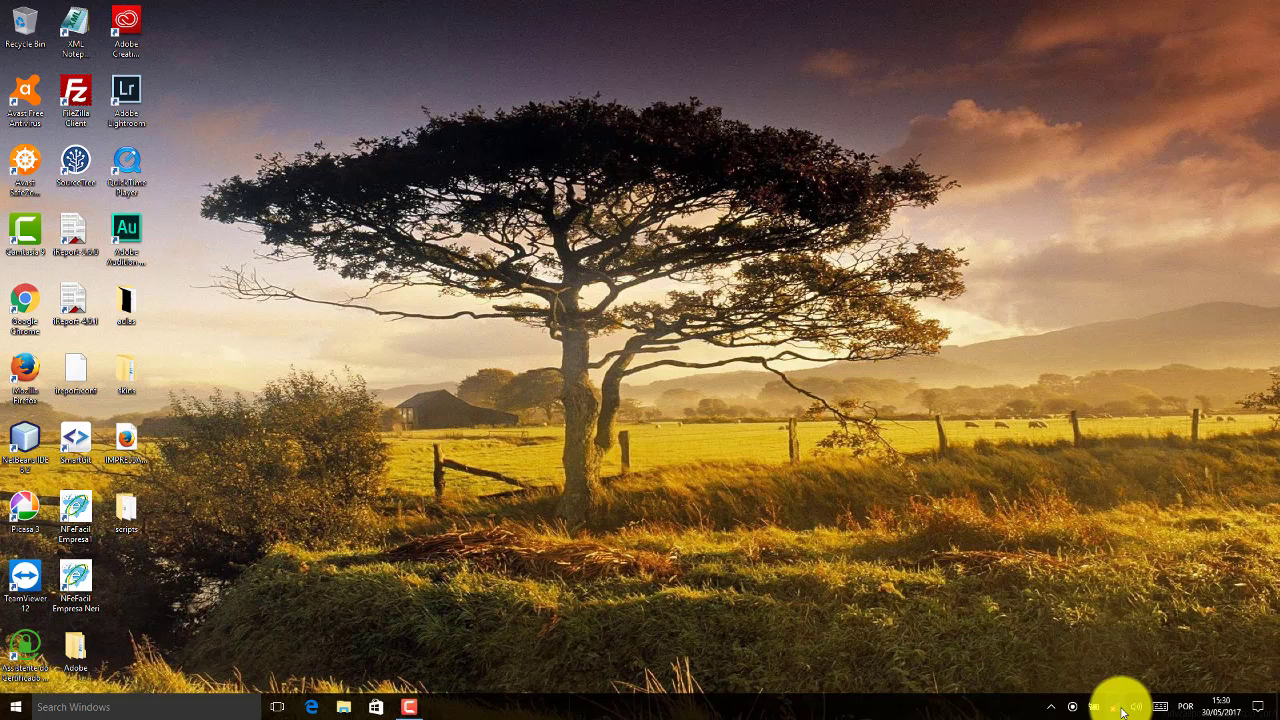
left_click(1121, 709)
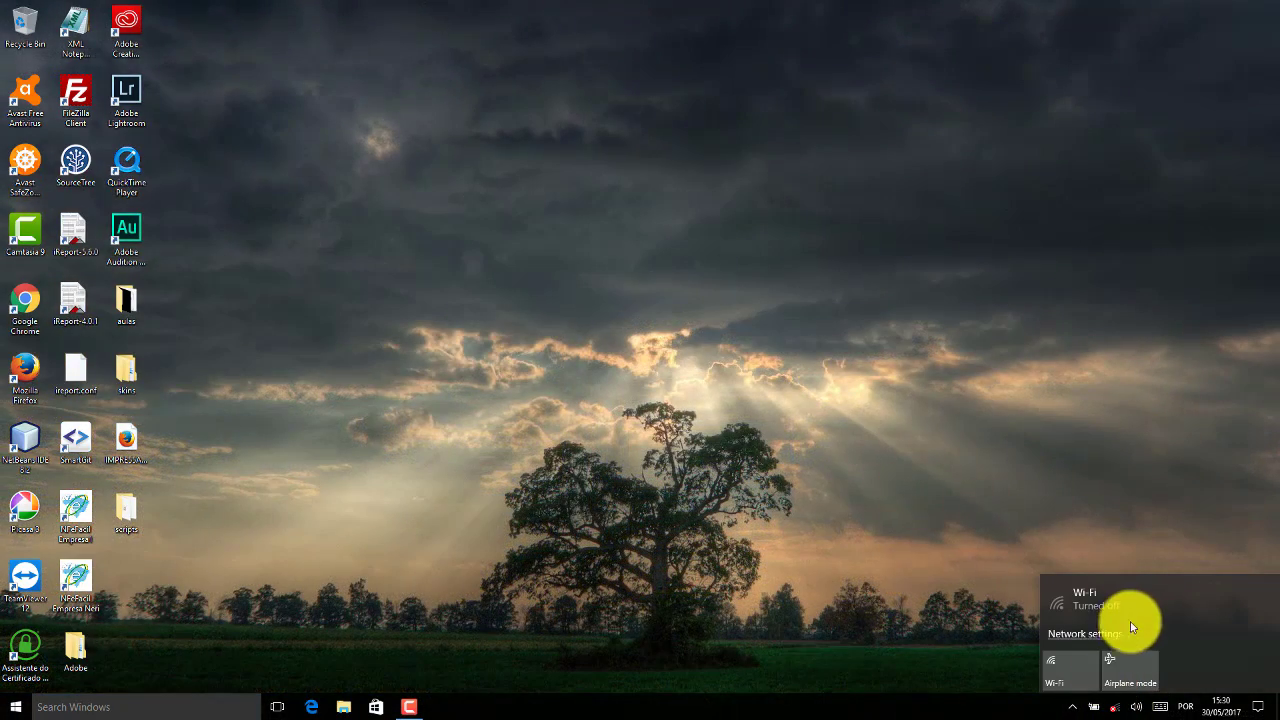
left_click(1055, 665)
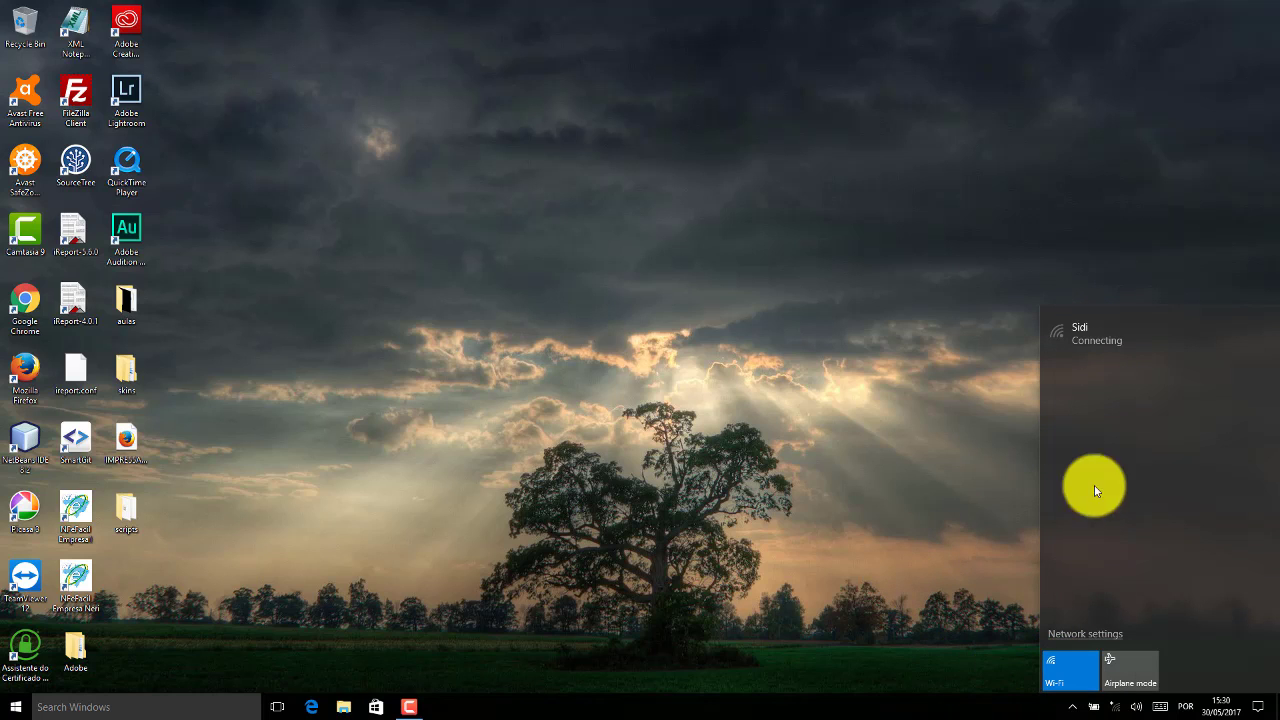
left_click(984, 697)
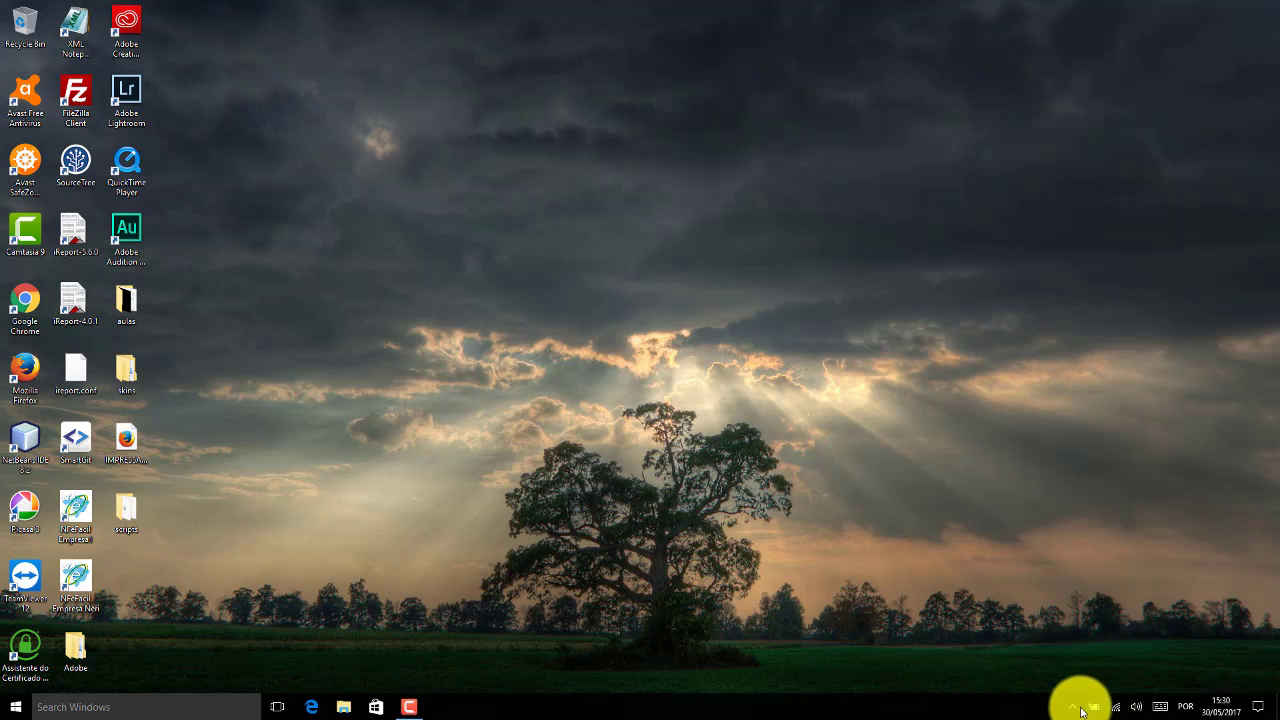
Step: Raise the Speakers device volume to its maximum in the Volume Mixer and close the mixer
left_click(1139, 712)
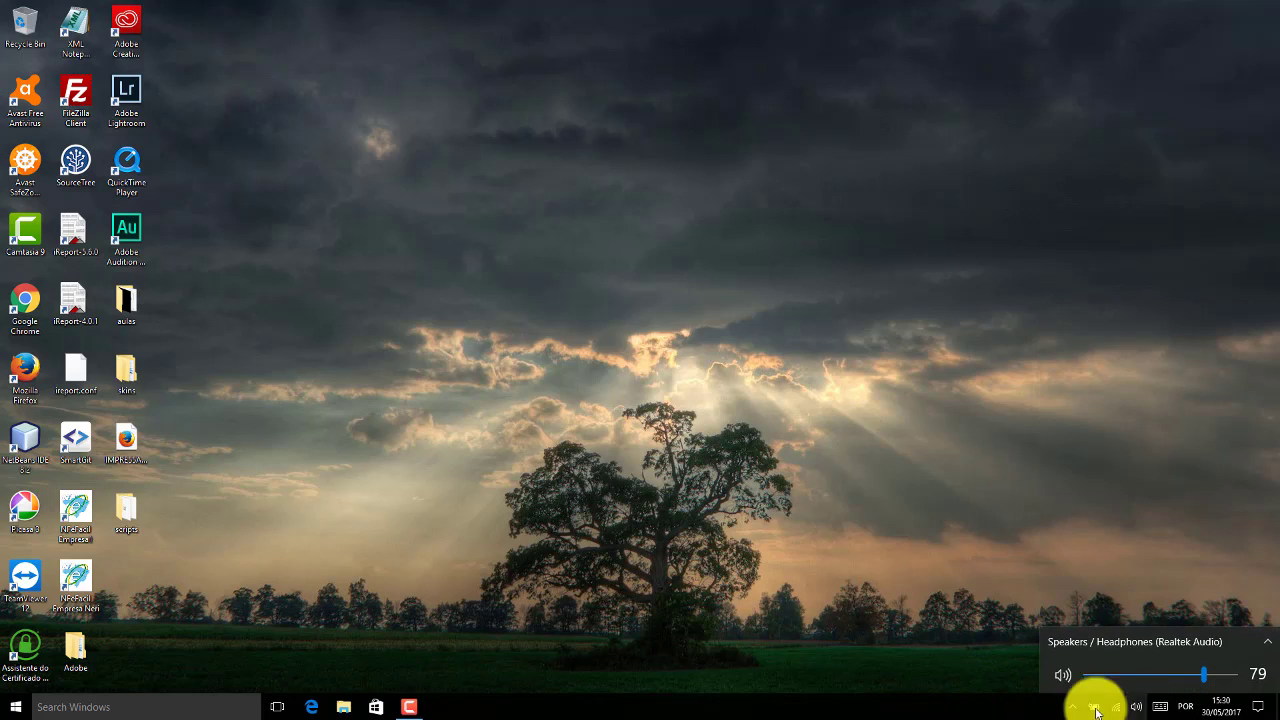
left_click(988, 700)
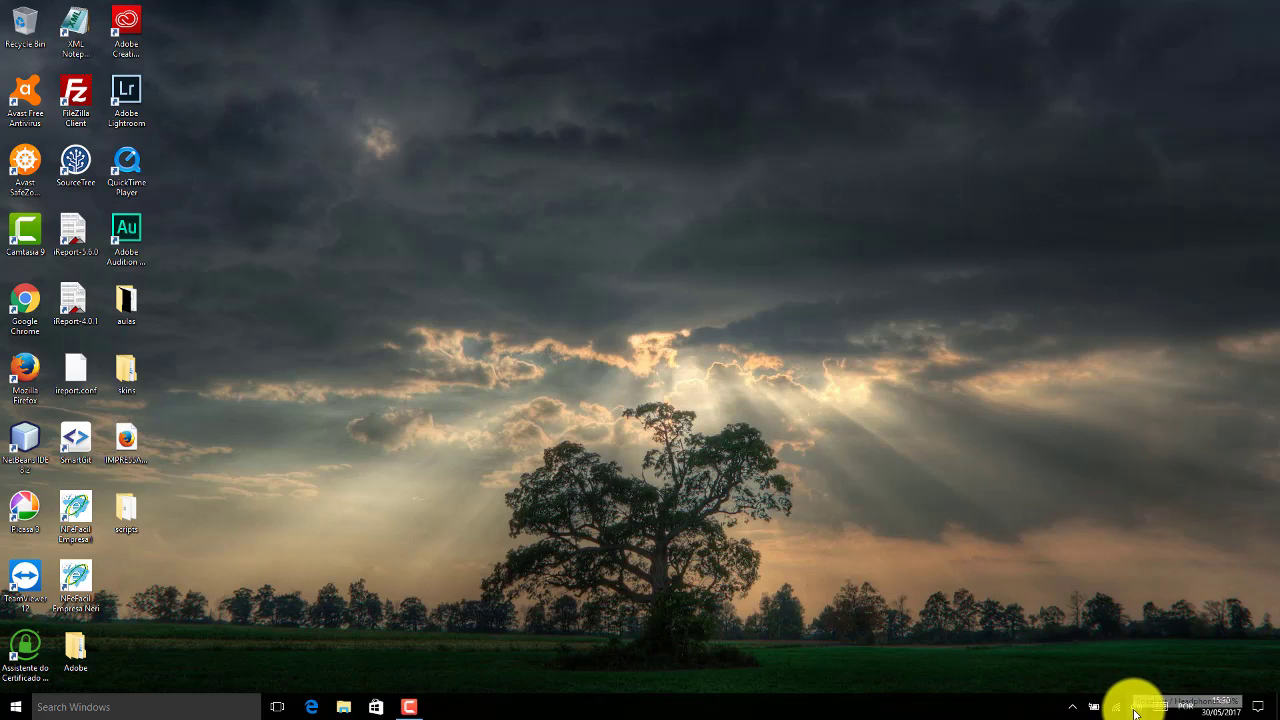
right_click(1136, 713)
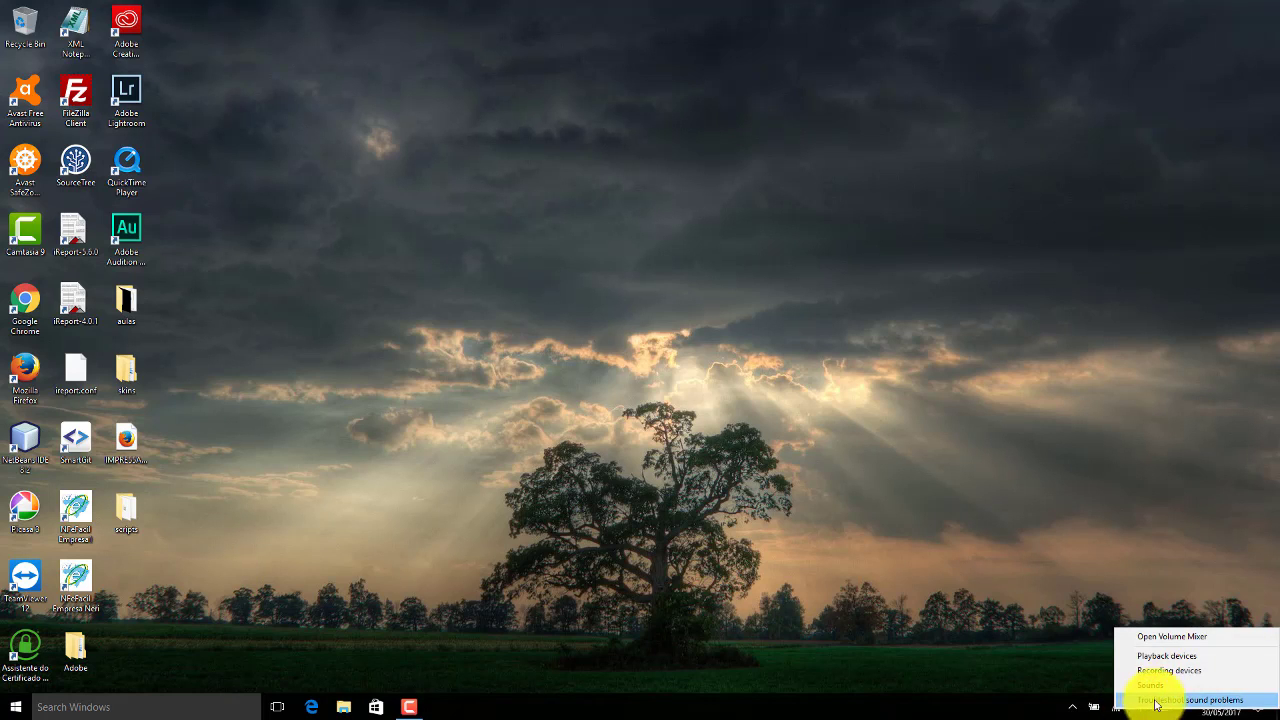
left_click(1210, 635)
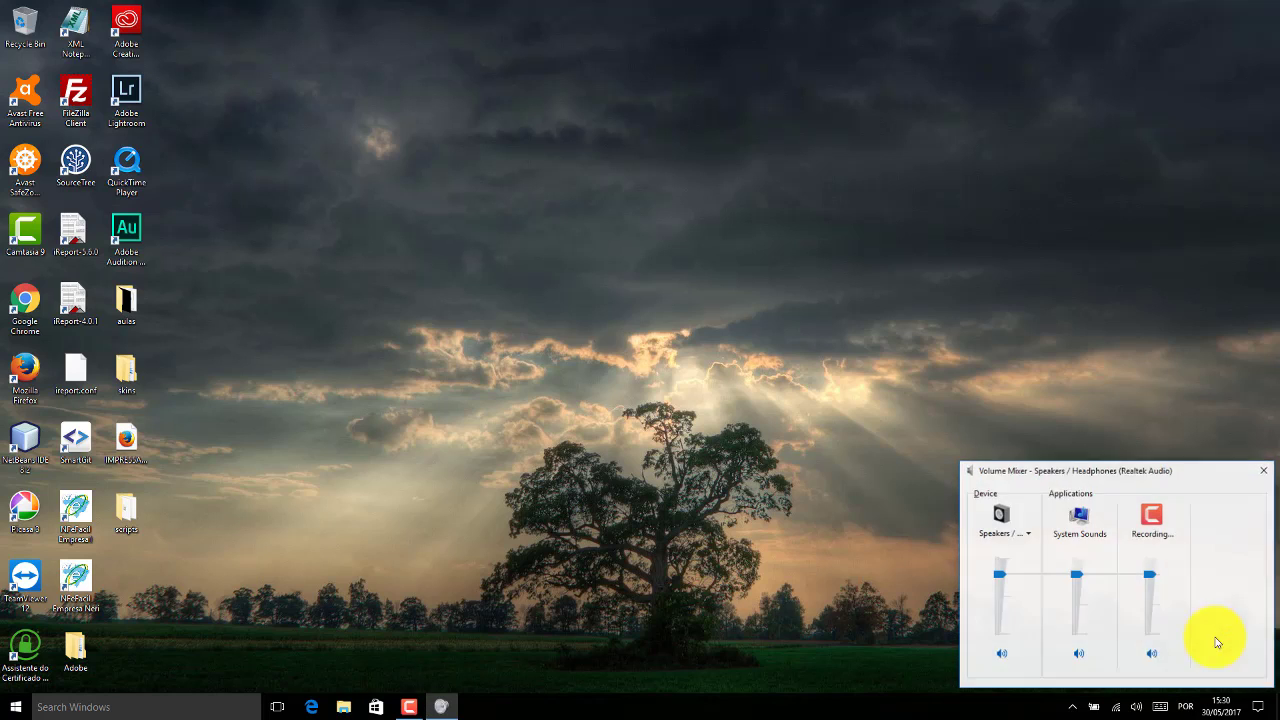
left_click_drag(997, 585, 966, 554)
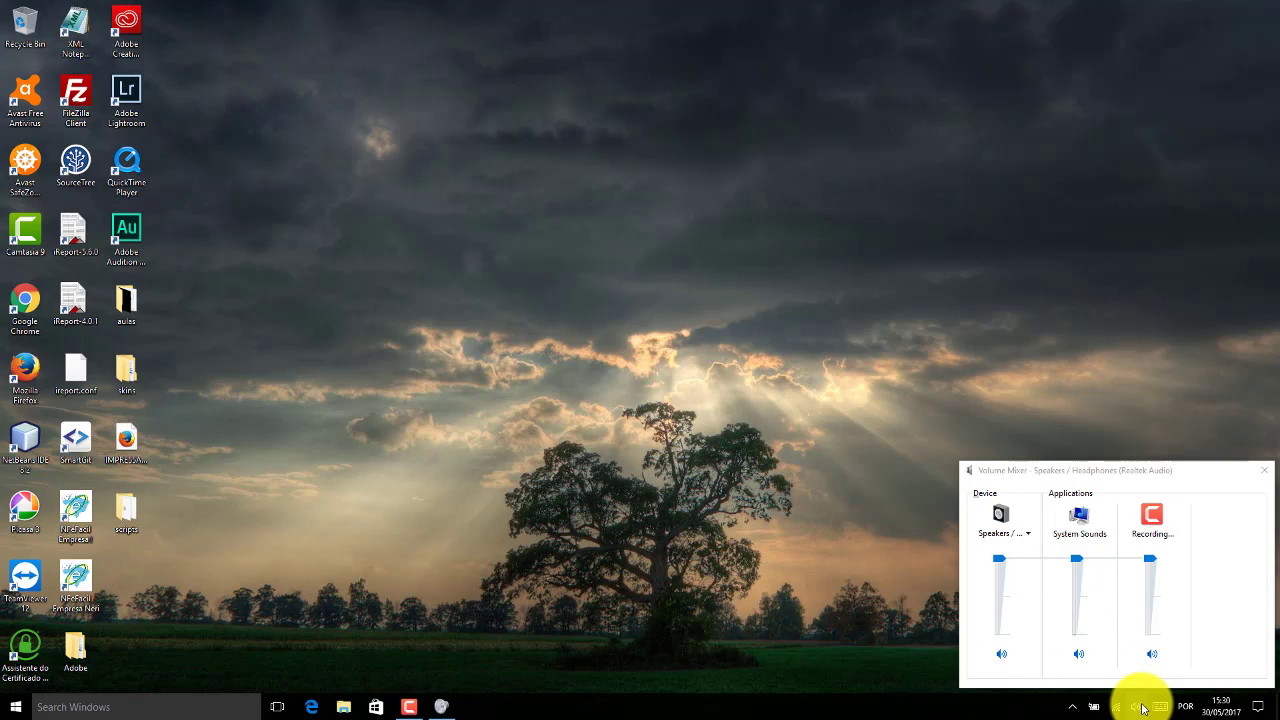
left_click(841, 610)
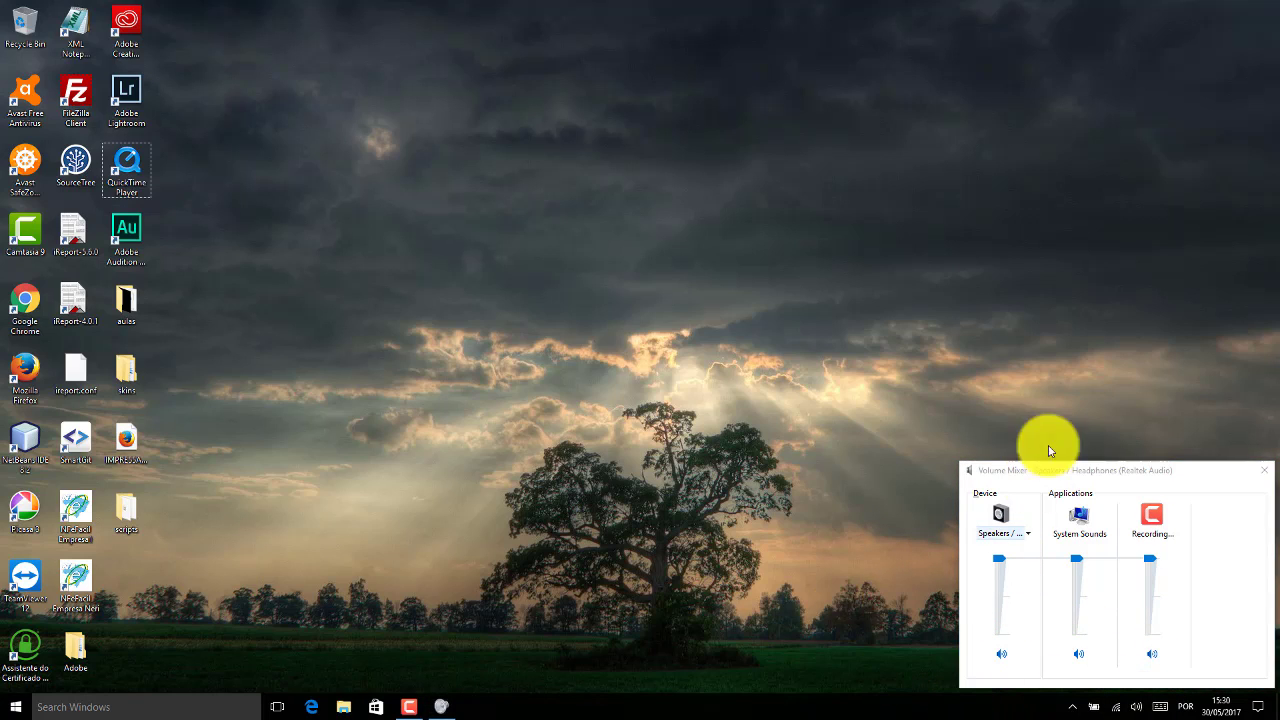
left_click(1263, 470)
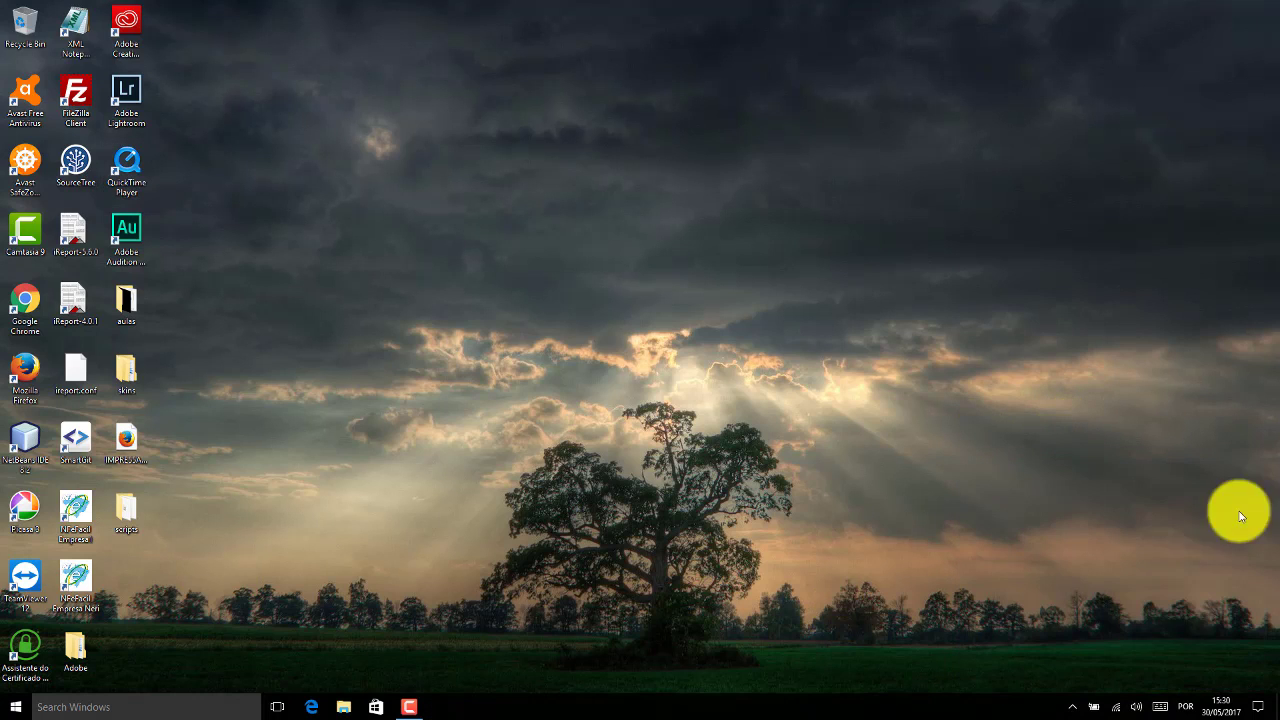
Step: Set the Speakers / Headphones volume to 100 with the taskbar's volume control and dismiss it
left_click(1138, 709)
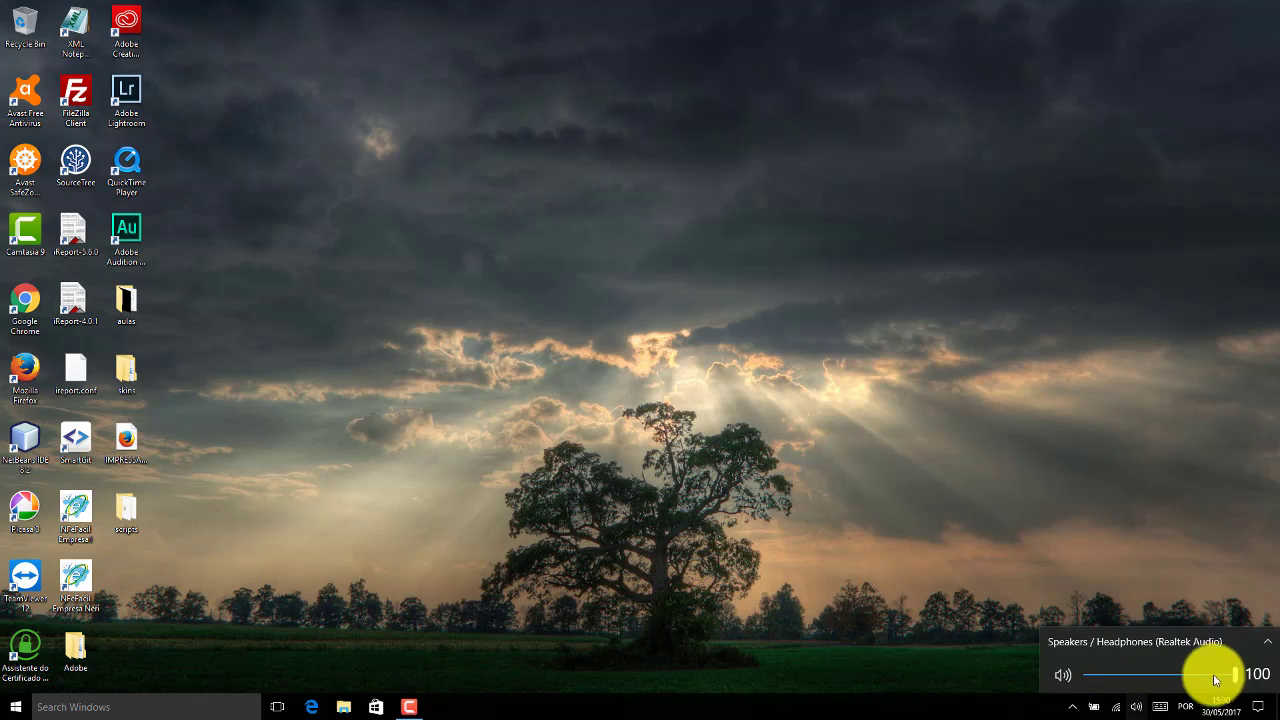
left_click_drag(1216, 681, 1251, 674)
left_click(1094, 583)
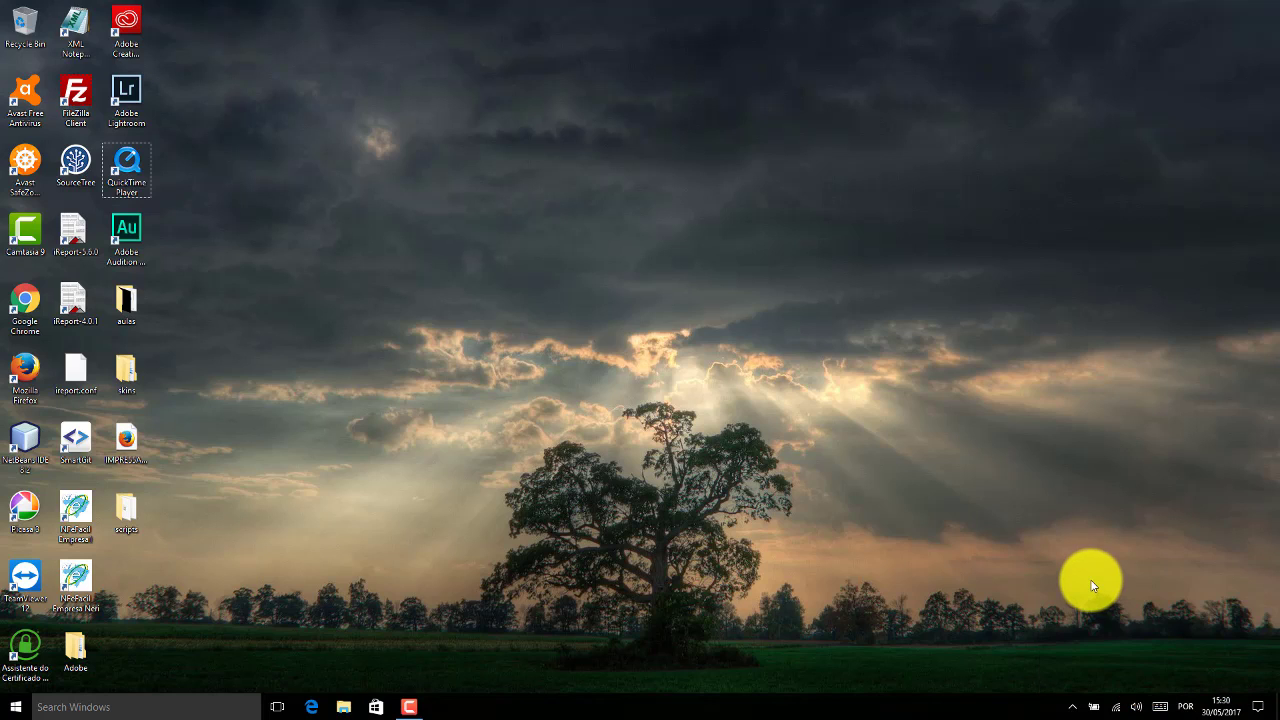
Step: Display the touch keyboard to try out its keys, and hide it again
left_click(1158, 708)
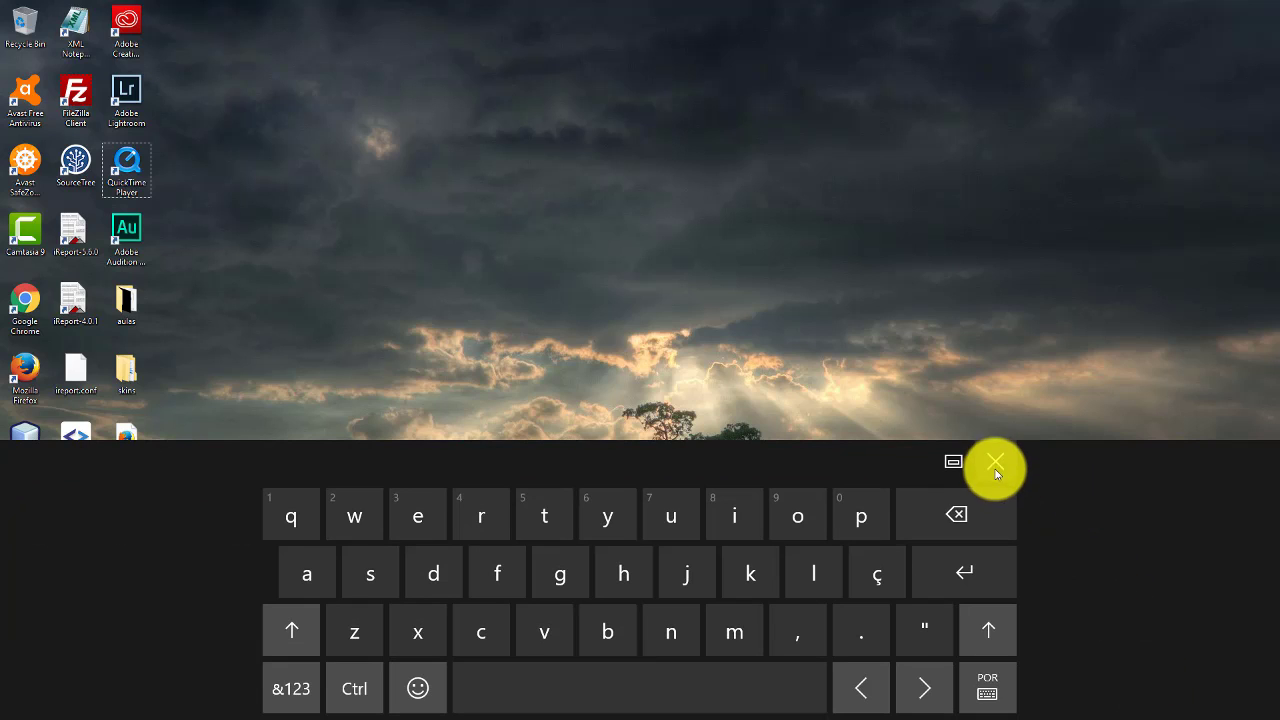
left_click(560, 574)
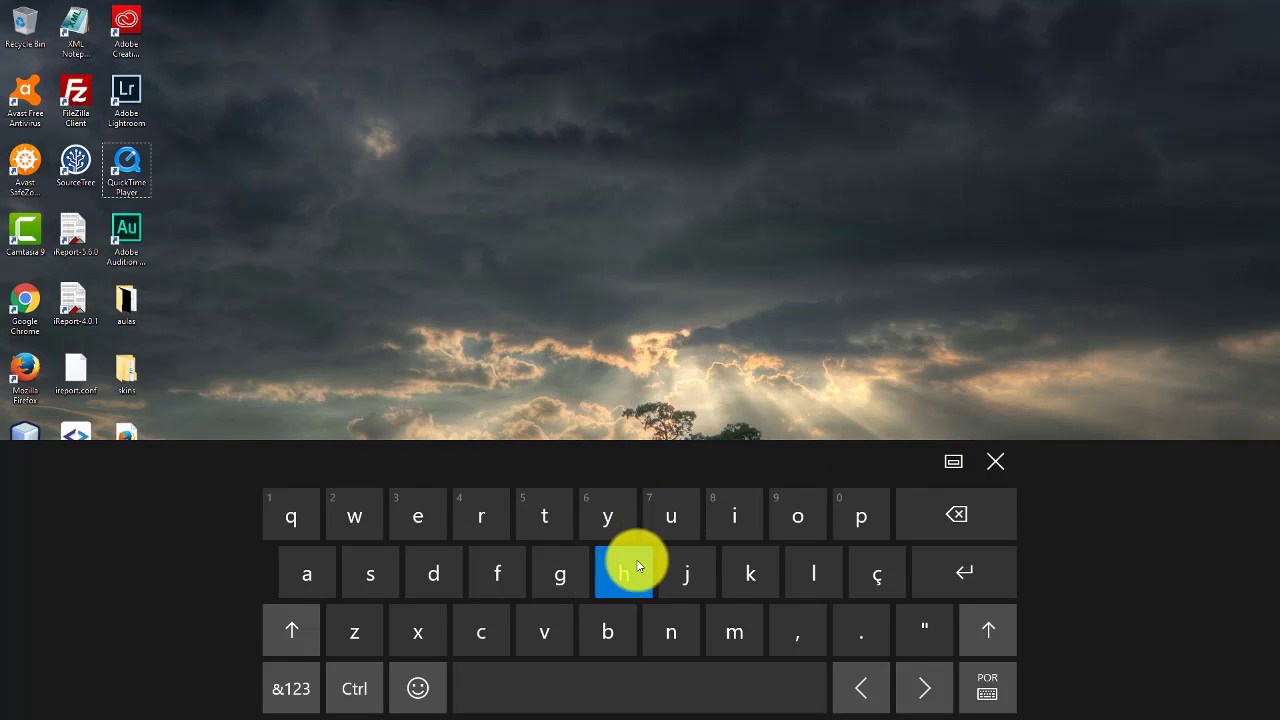
left_click(993, 461)
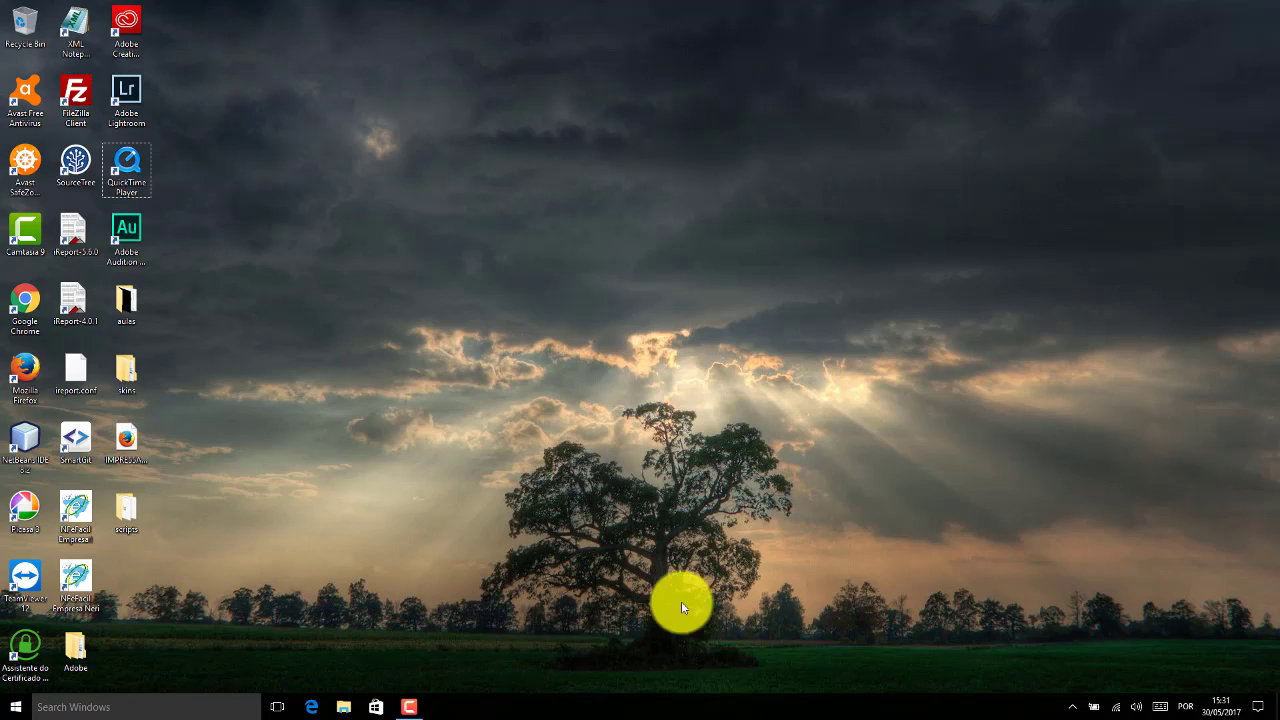
left_click(1161, 707)
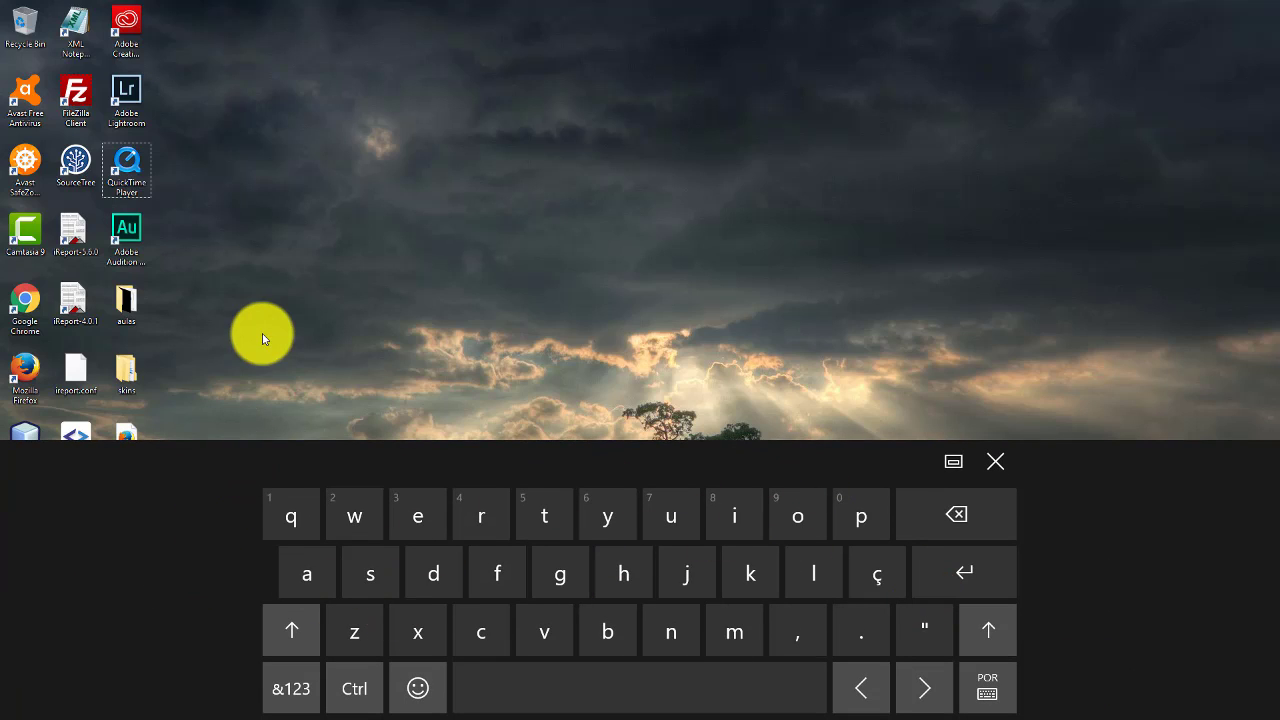
left_click(1000, 458)
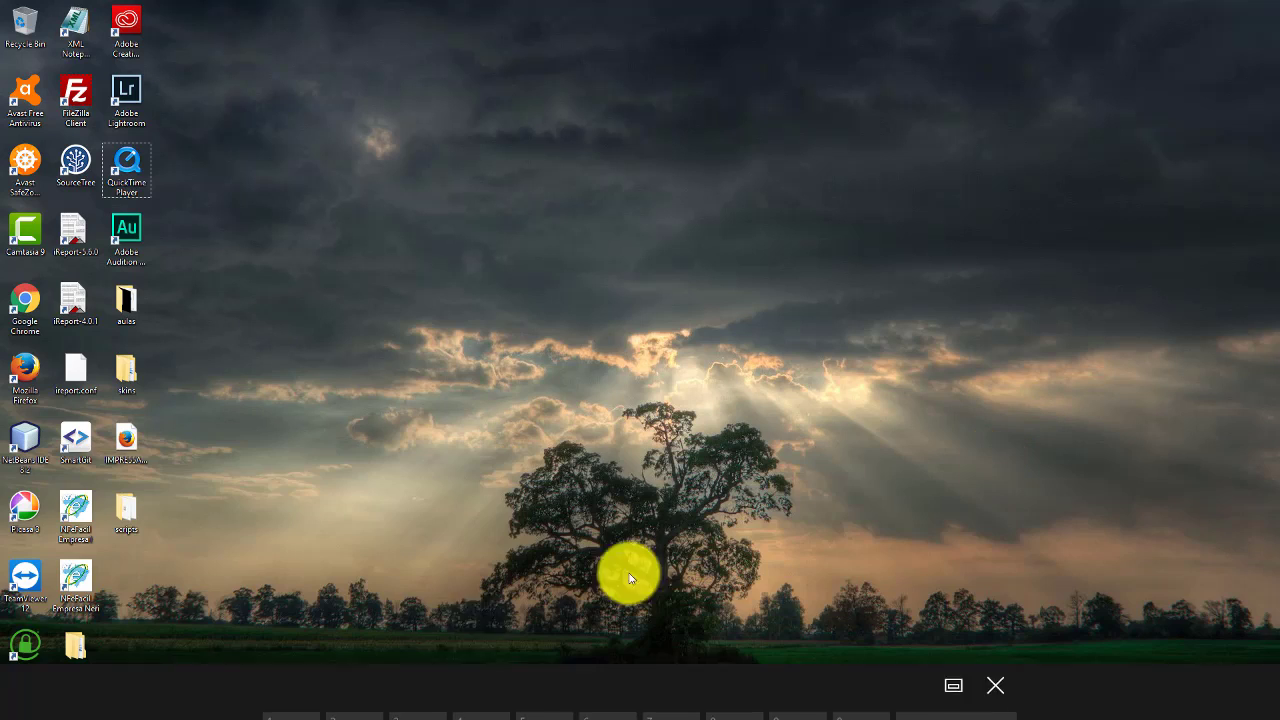
Step: Search Windows for "notepad" and open the Notepad desktop app
left_click(163, 707)
type("nor")
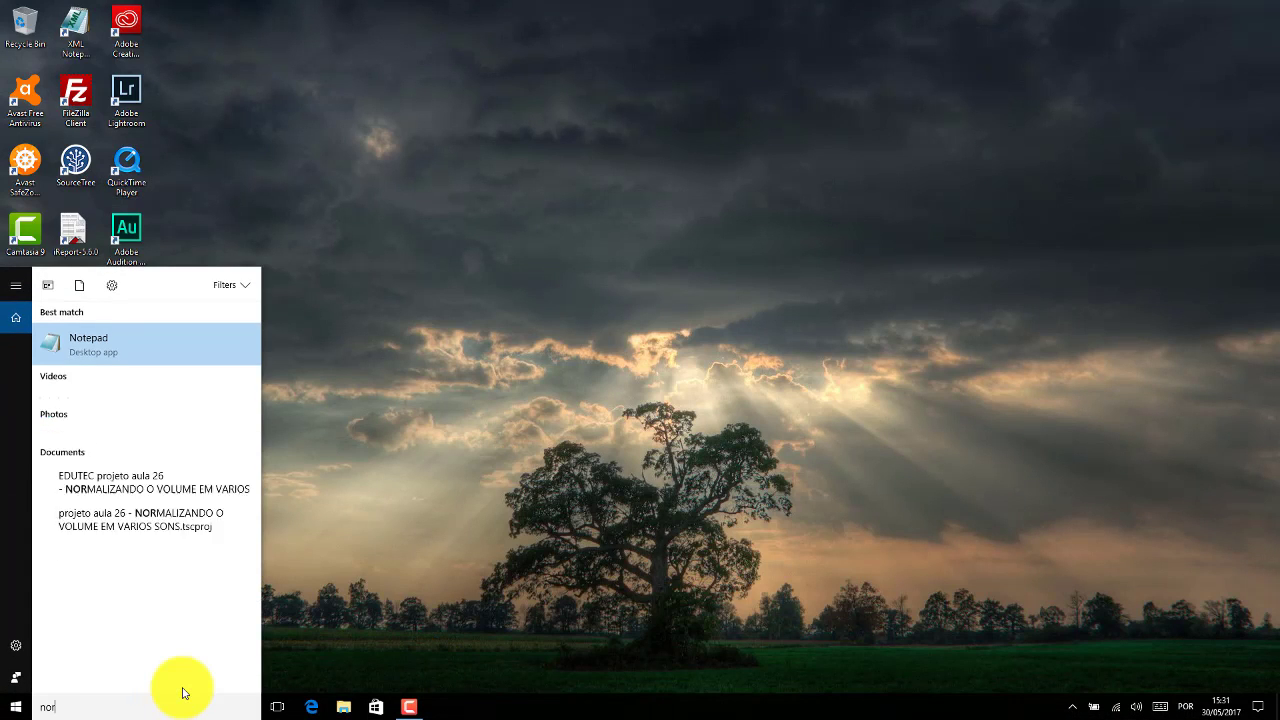
key("BackSpace")
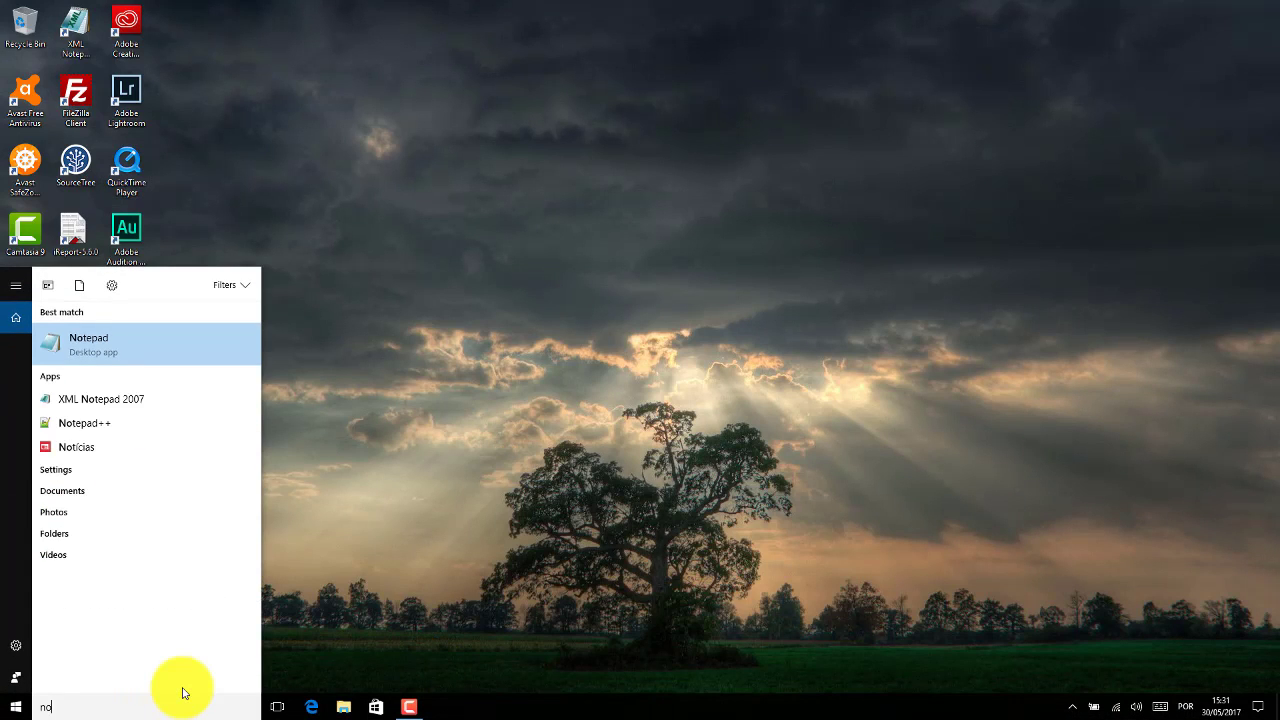
type("tepad")
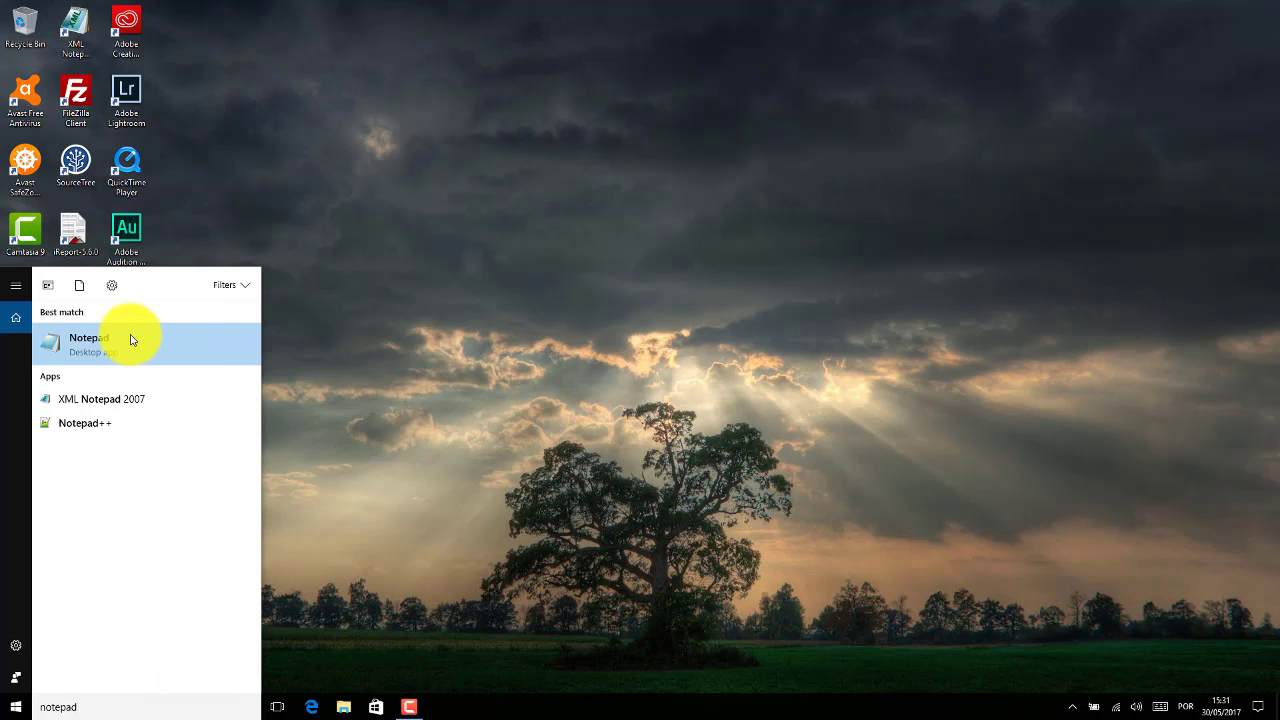
left_click(128, 338)
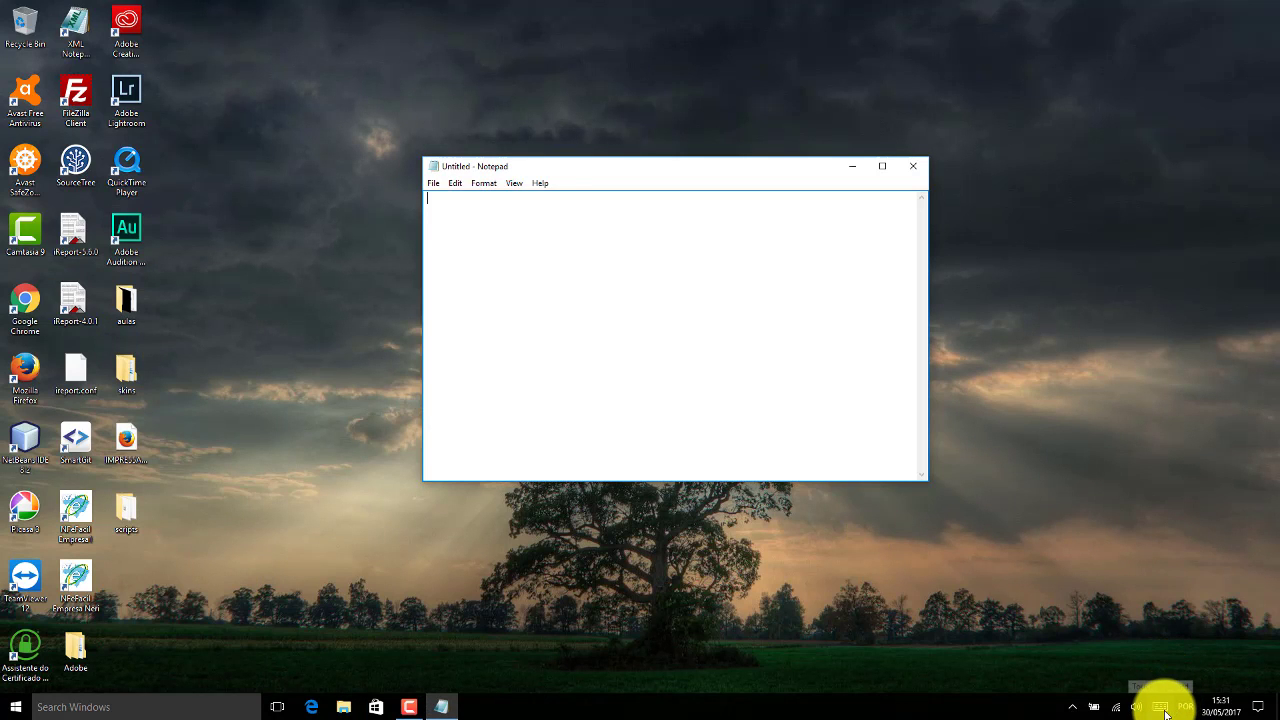
Step: Display the touch keyboard and enter the test letters "pokhyrfghtfgjkiu" in the blank Notepad document with it
left_click(1160, 707)
left_click(862, 516)
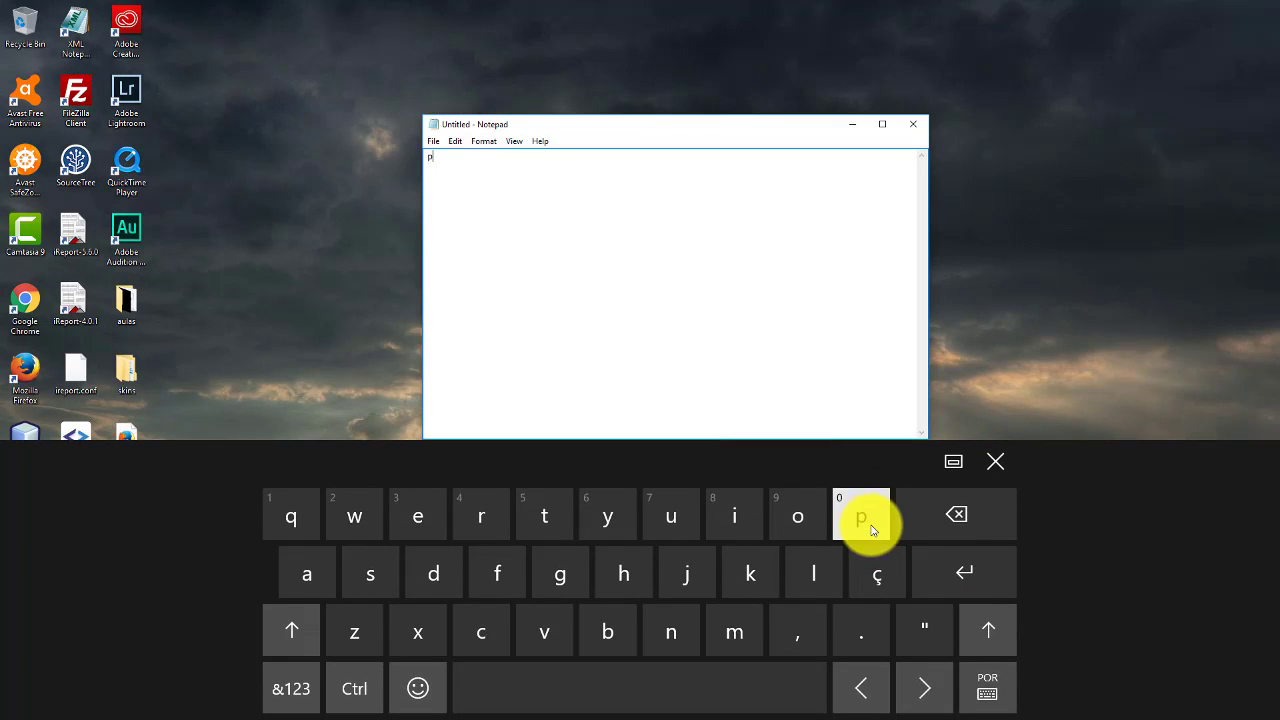
left_click(797, 516)
left_click(750, 573)
left_click(623, 573)
left_click(607, 516)
left_click(481, 516)
left_click(497, 573)
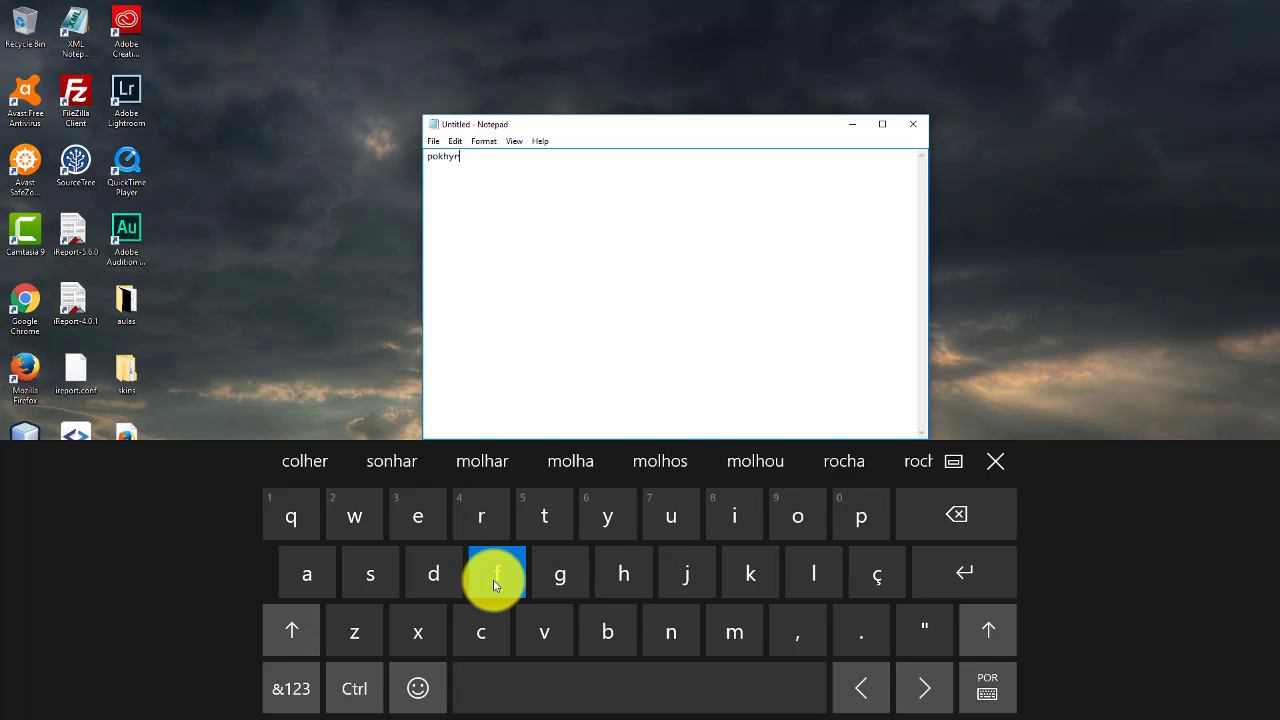
left_click(560, 573)
left_click(623, 573)
left_click(544, 516)
left_click(497, 573)
left_click(560, 573)
left_click(680, 566)
left_click(750, 573)
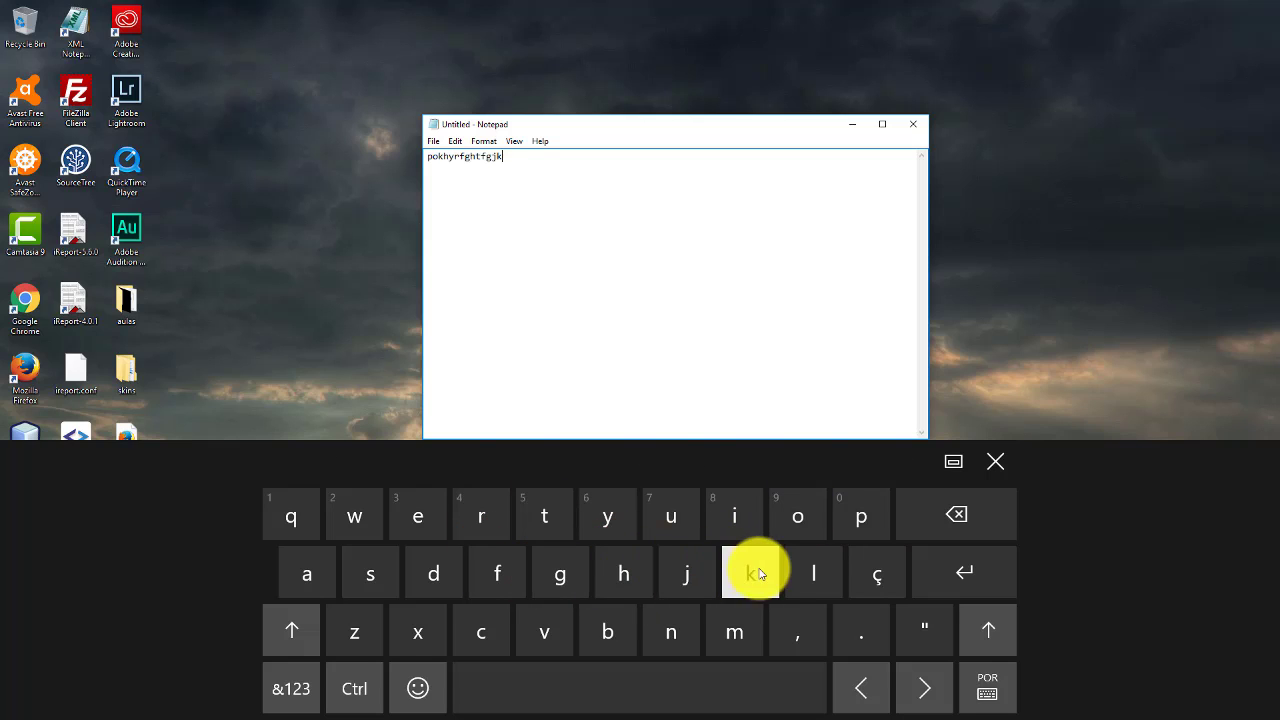
left_click(734, 516)
left_click(668, 522)
left_click(500, 553)
Step: Erase all of the test letters from the Notepad document with the touch keyboard
left_click(966, 524)
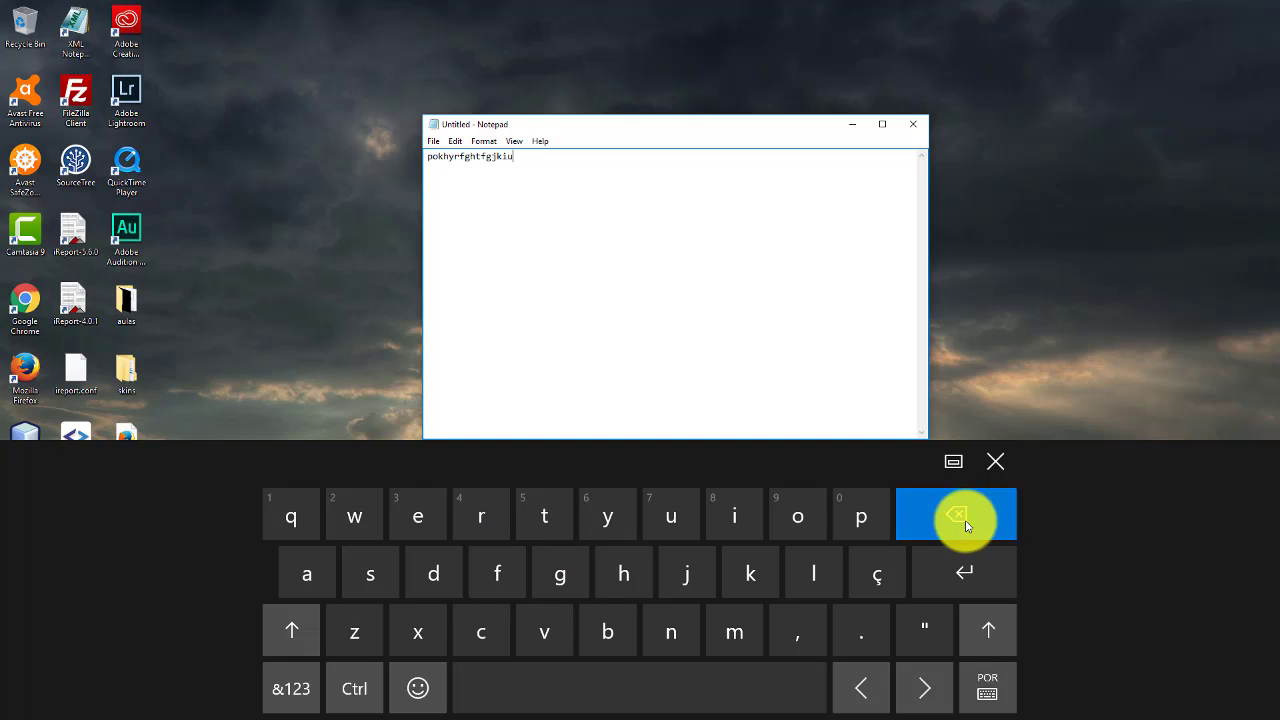
left_click(966, 518)
left_click(966, 516)
left_click(966, 516)
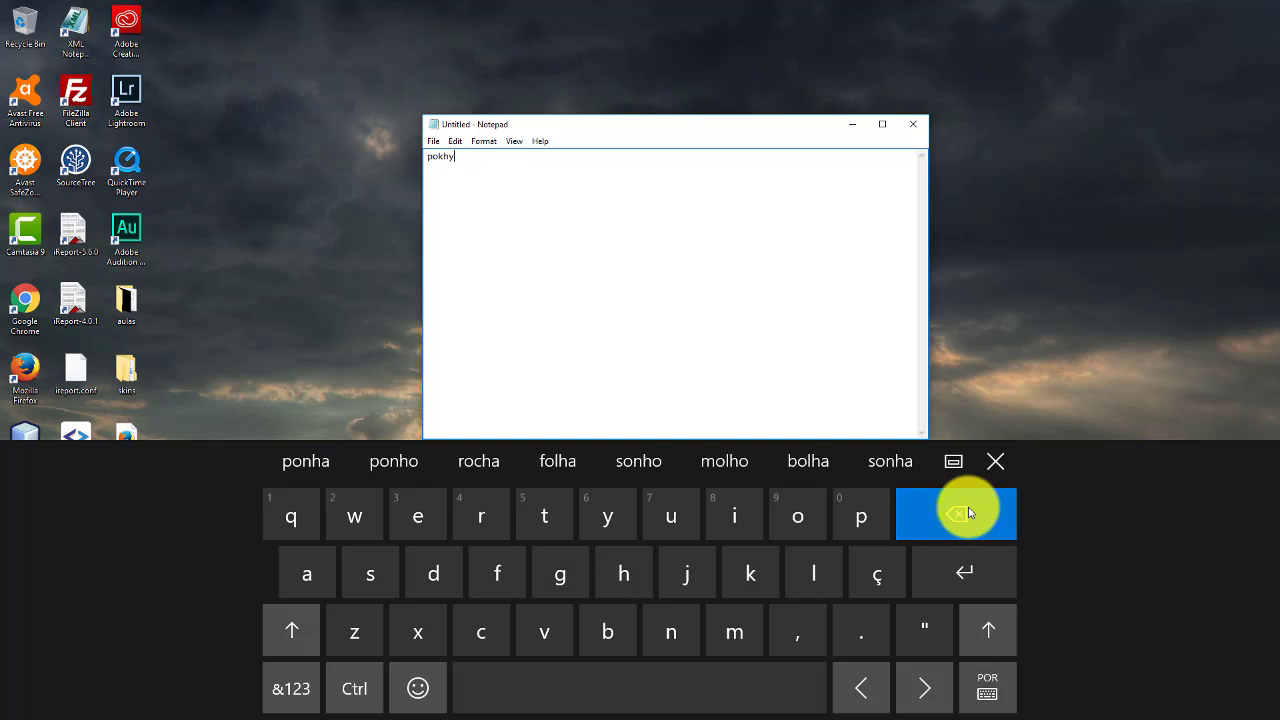
left_click(977, 509)
left_click(977, 509)
left_click(977, 509)
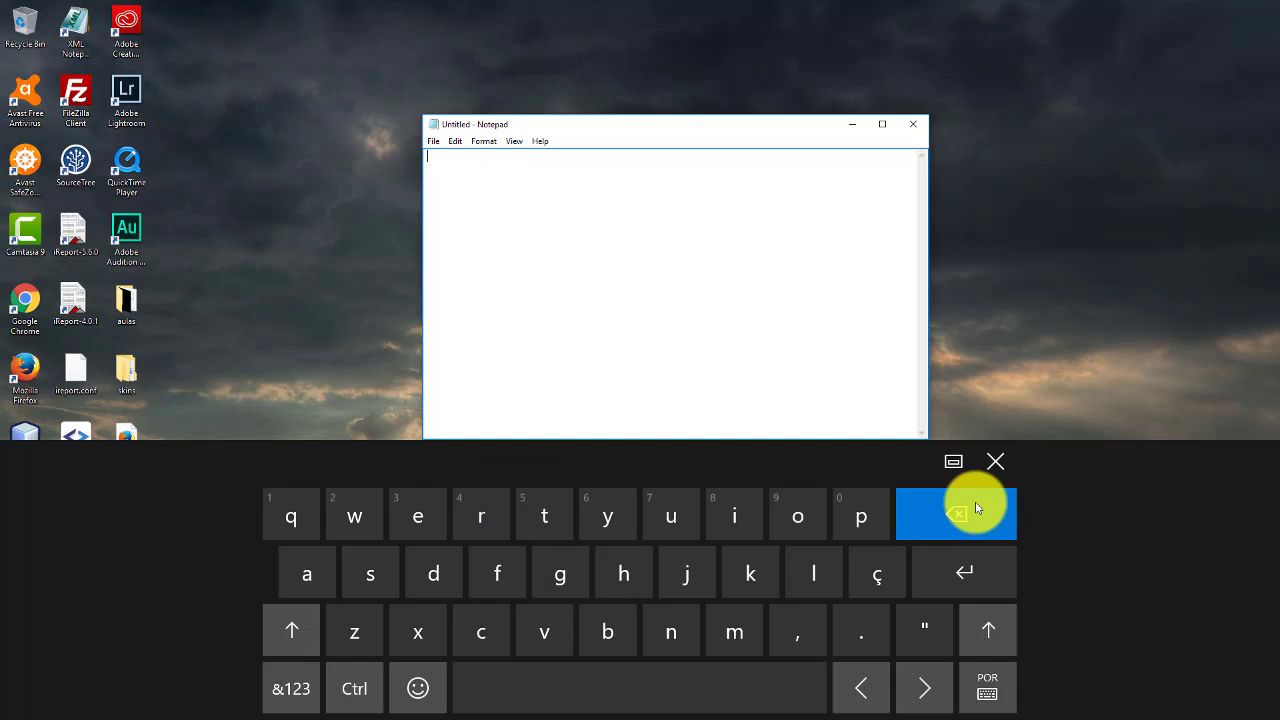
Step: Enter "as" with the touch keyboard and complete it with the suggested word "assegurar"
left_click(318, 570)
left_click(368, 566)
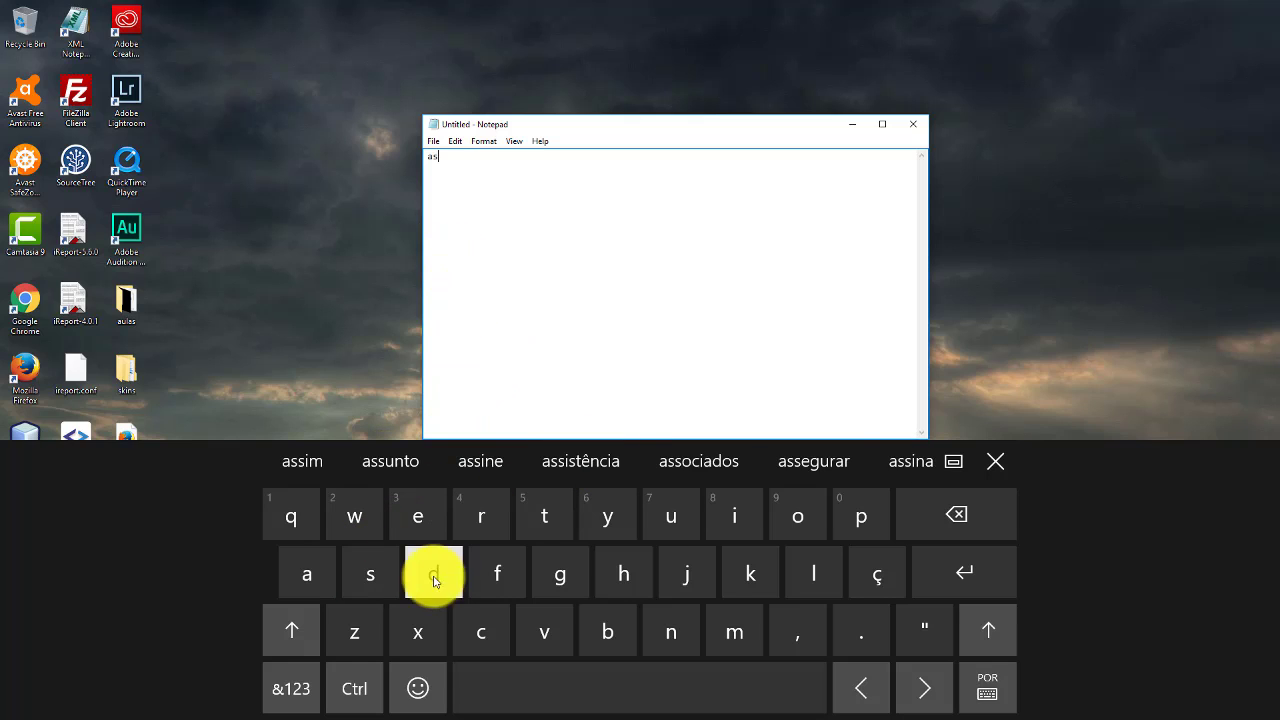
left_click(785, 461)
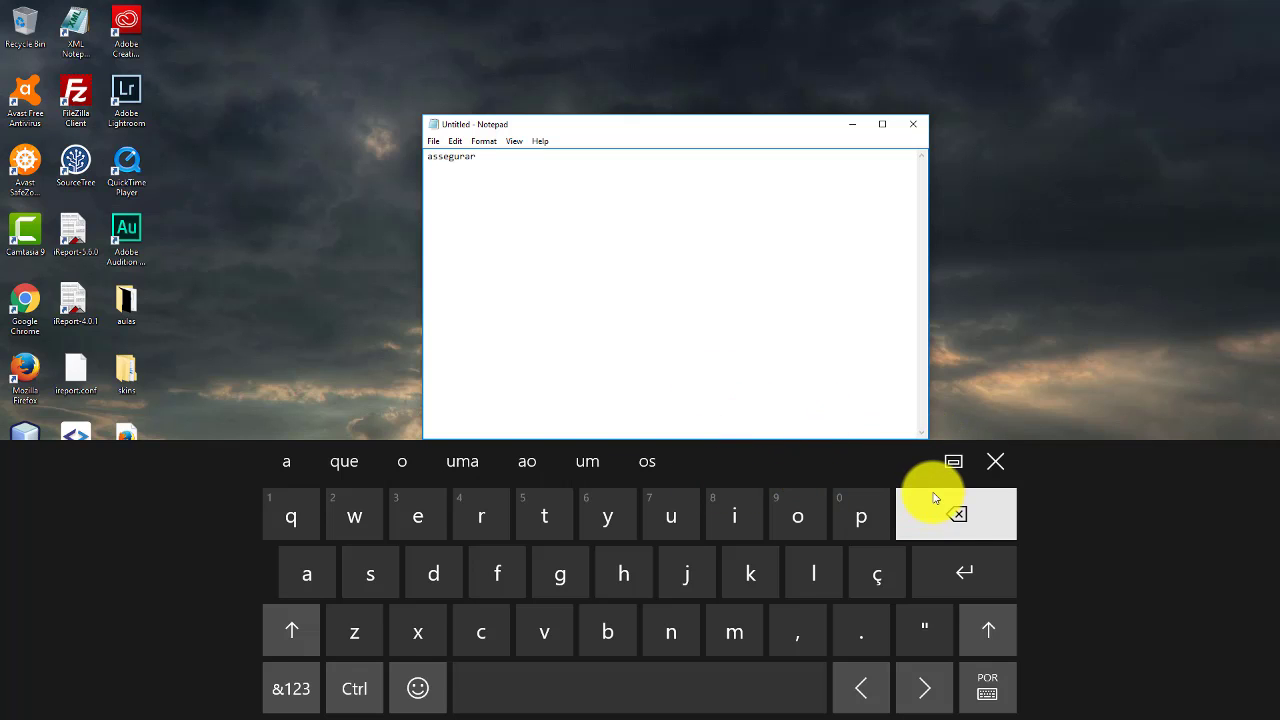
Step: Hide the touch keyboard and close Notepad, discarding the unsaved text
left_click(995, 462)
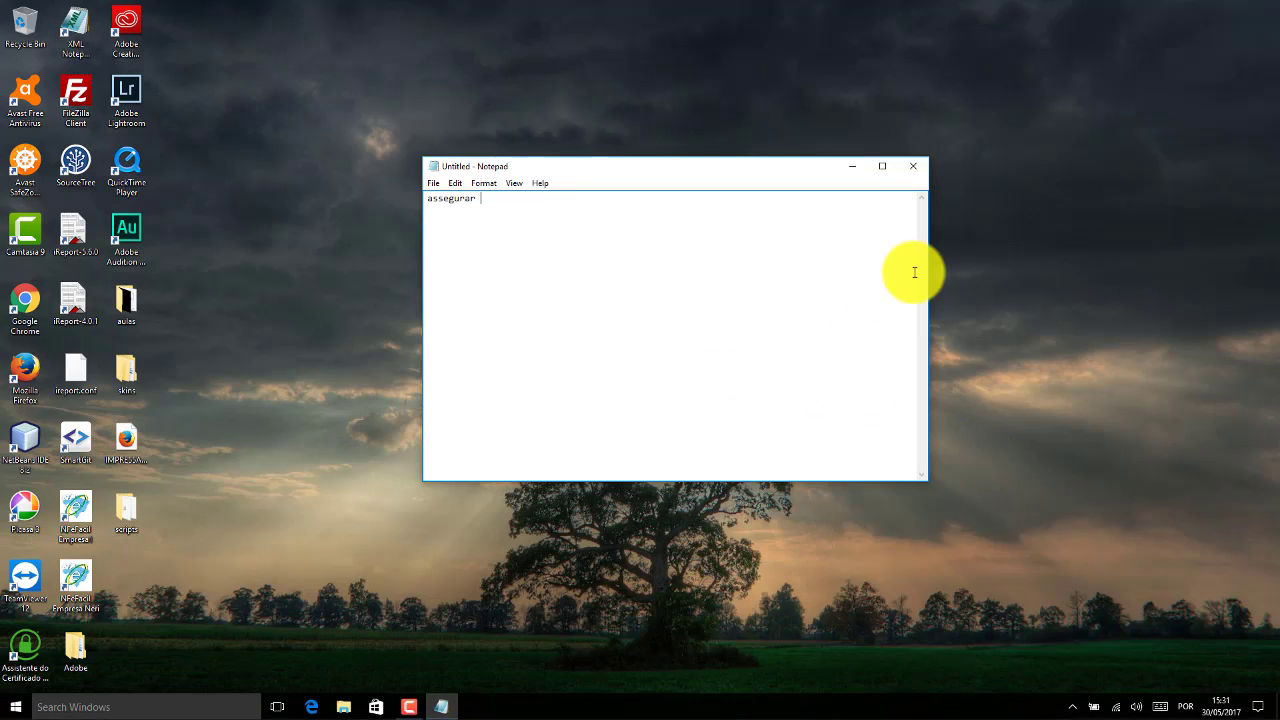
left_click(912, 166)
left_click(660, 353)
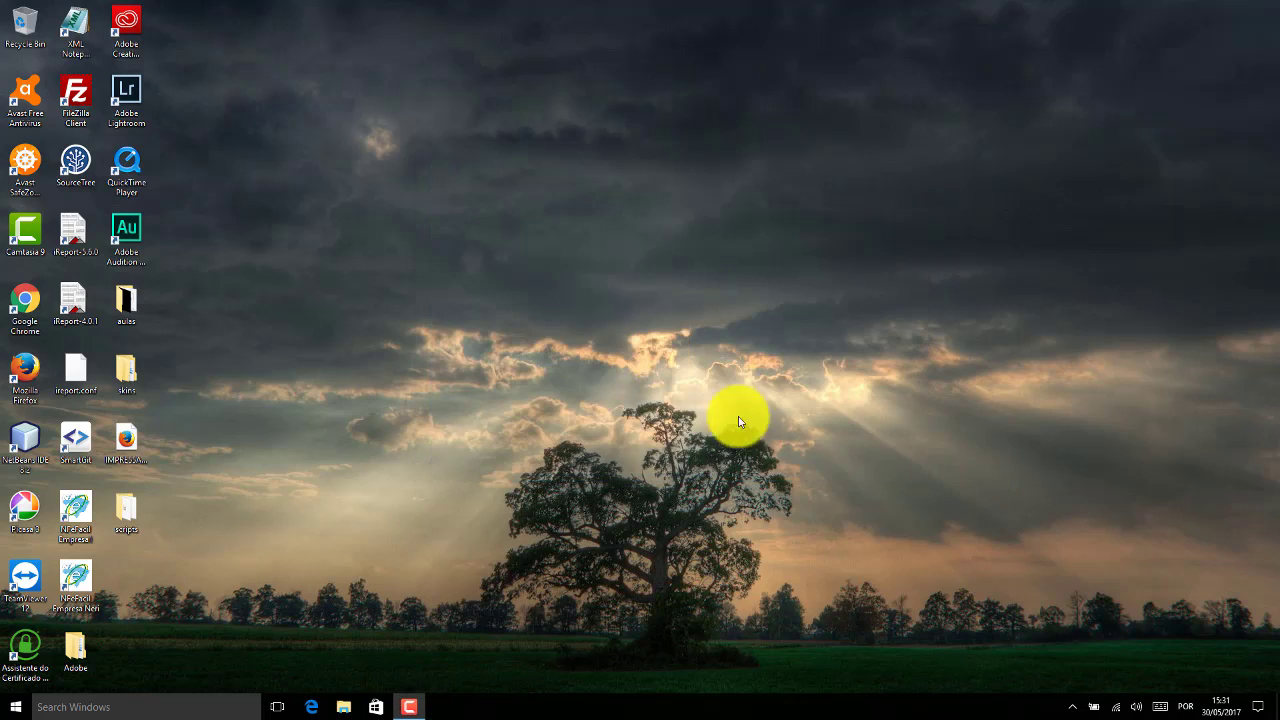
Step: Switch the input language from the taskbar to English (United States) with the US keyboard
left_click(1185, 707)
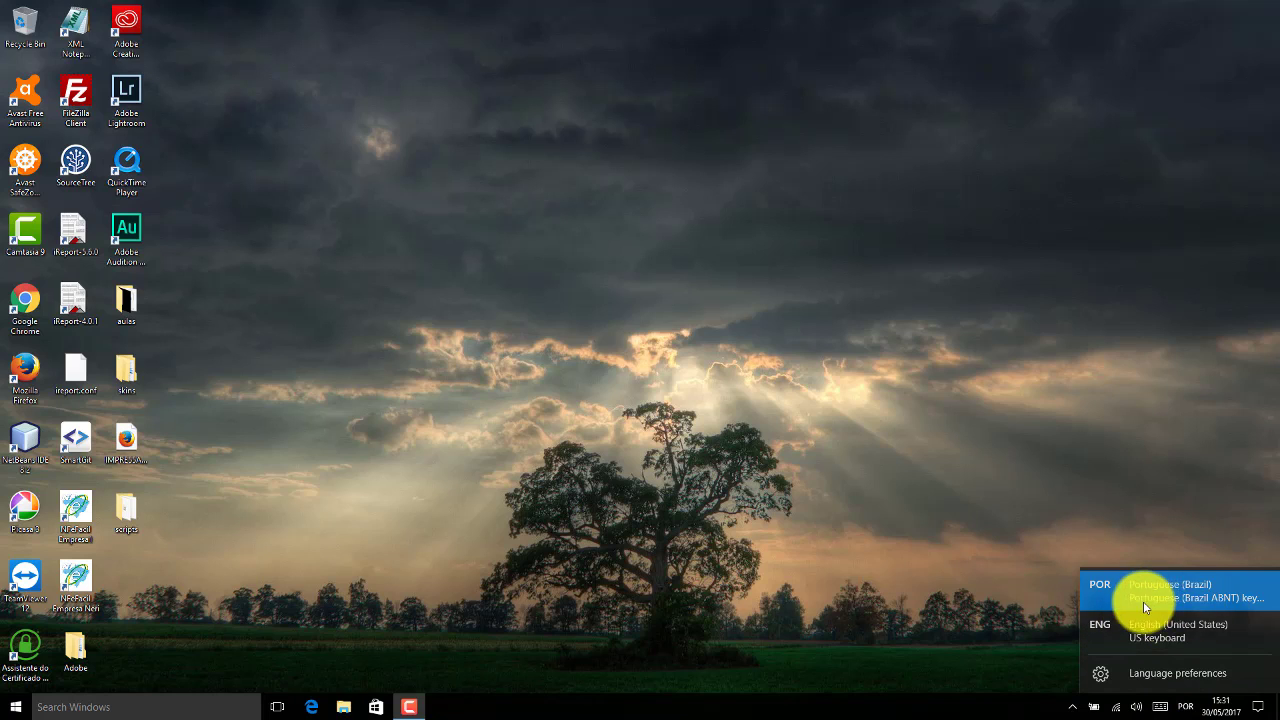
left_click(1136, 636)
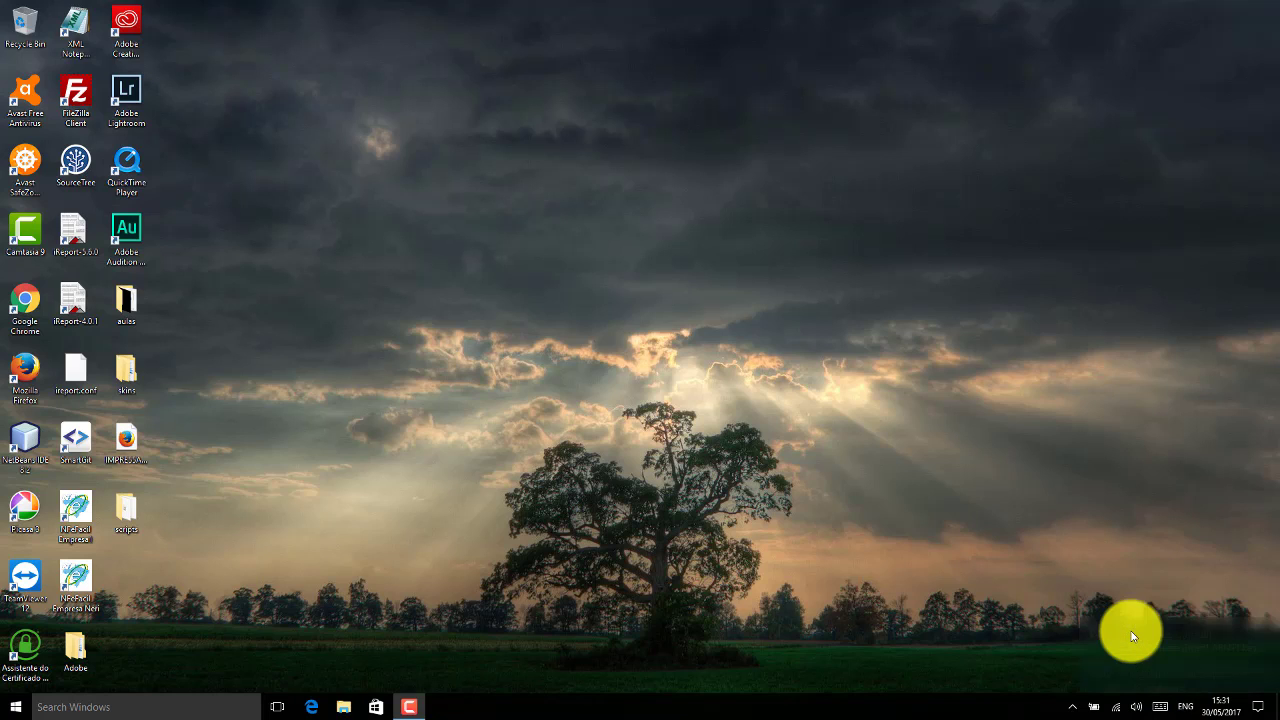
left_click(1190, 708)
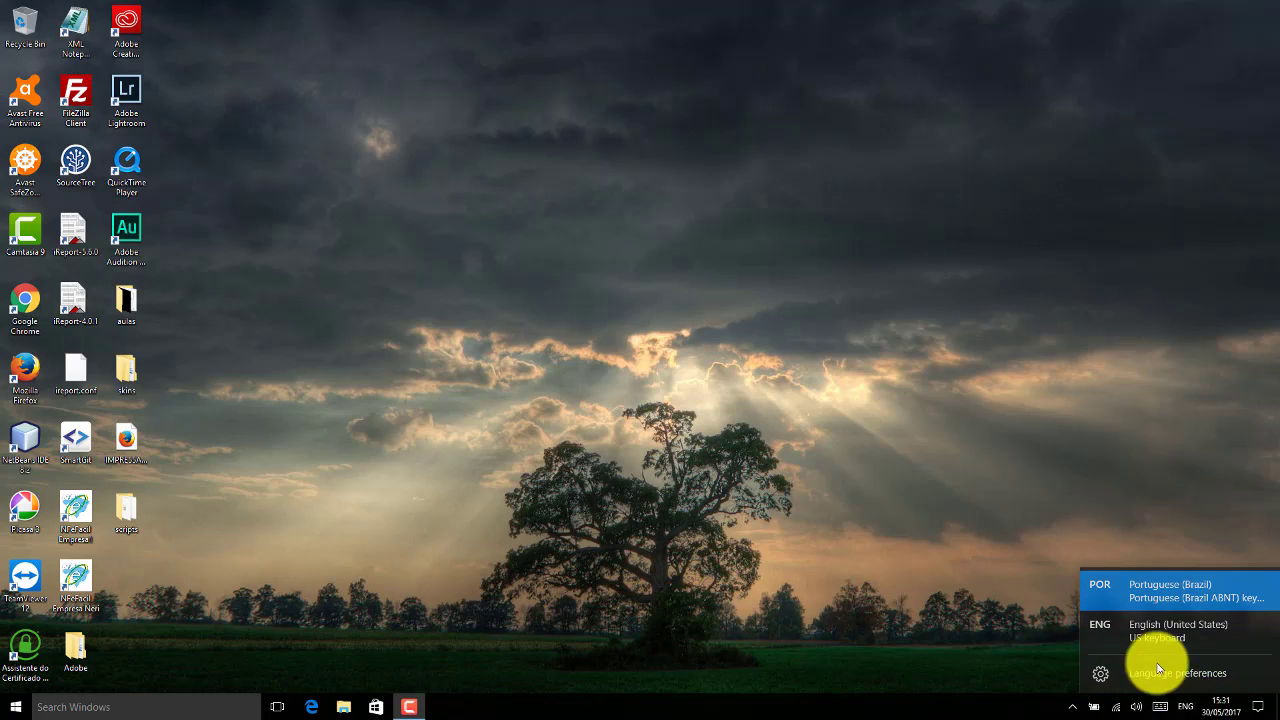
left_click(1137, 632)
left_click(1185, 709)
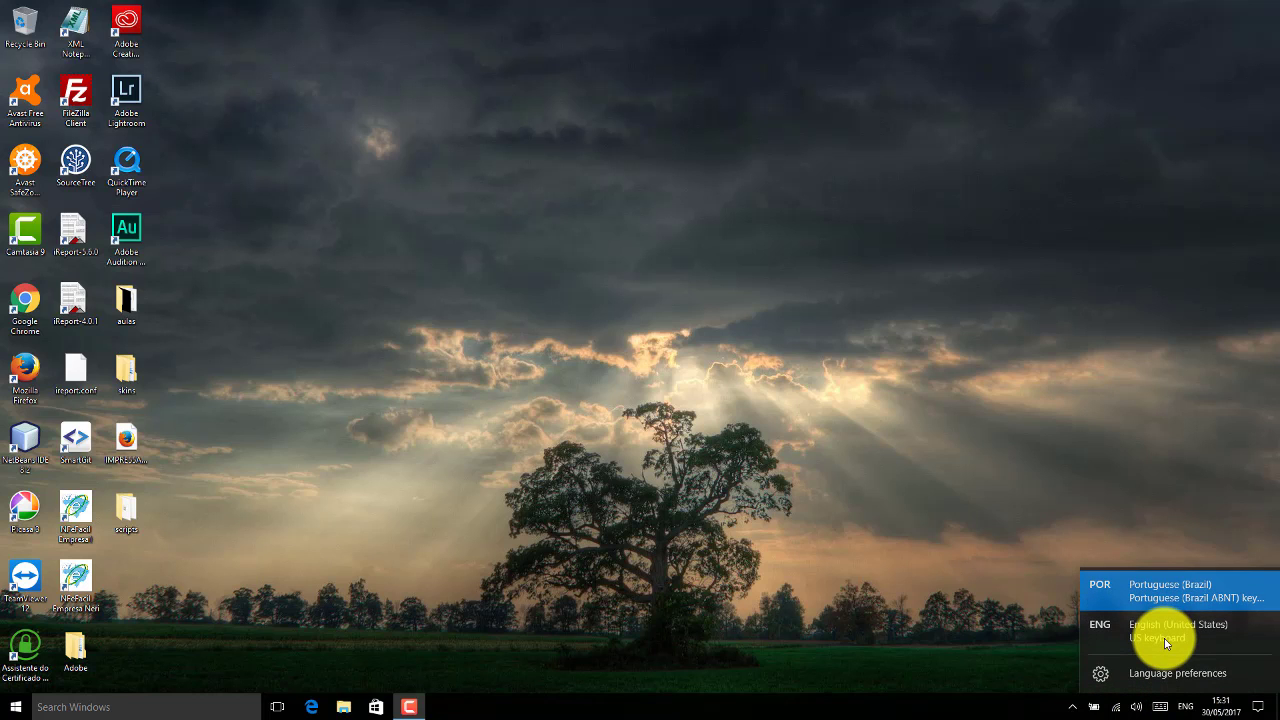
left_click(1165, 643)
Step: Open the language preferences from the taskbar and view the country or region choices, leaving Brazil selected
left_click(1182, 703)
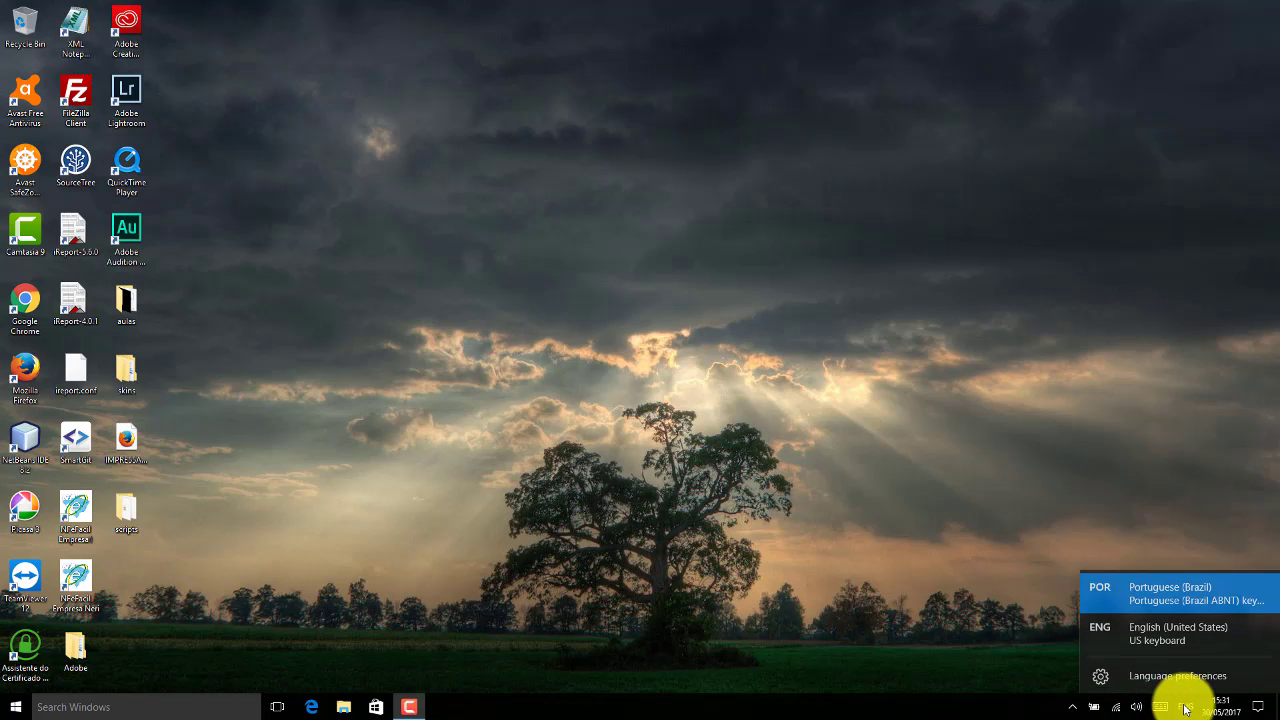
left_click(1157, 678)
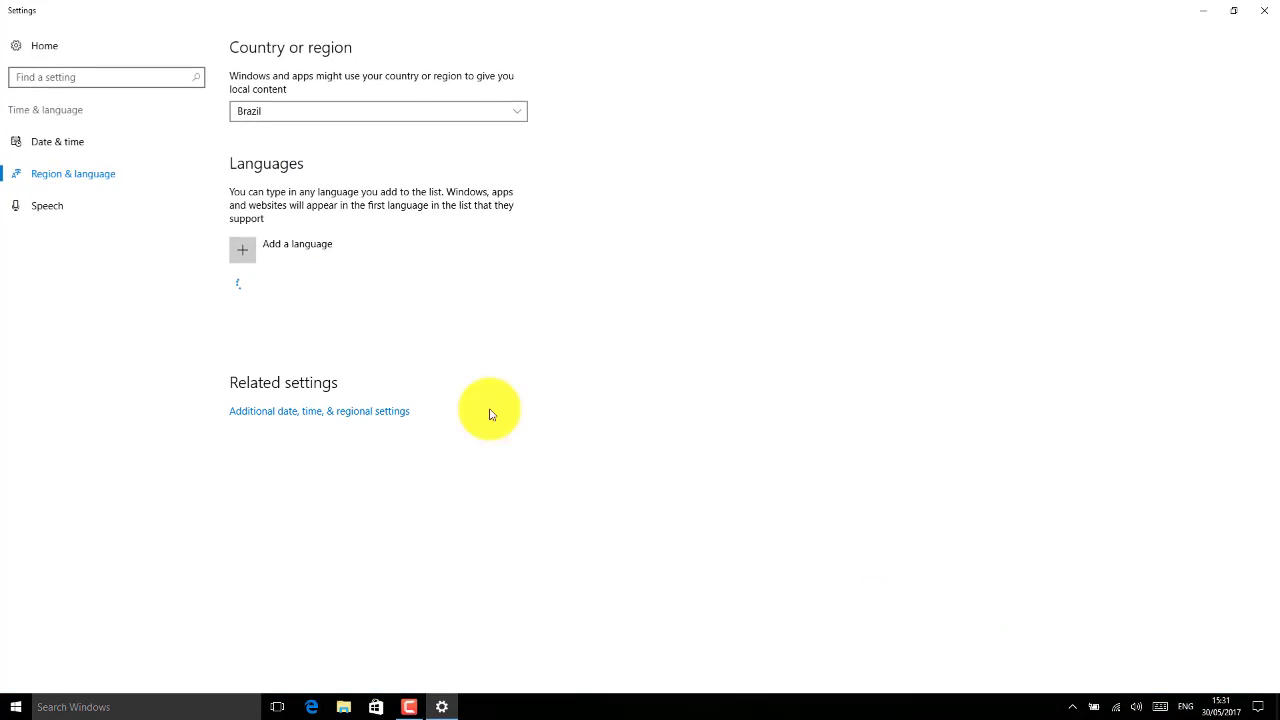
left_click(426, 120)
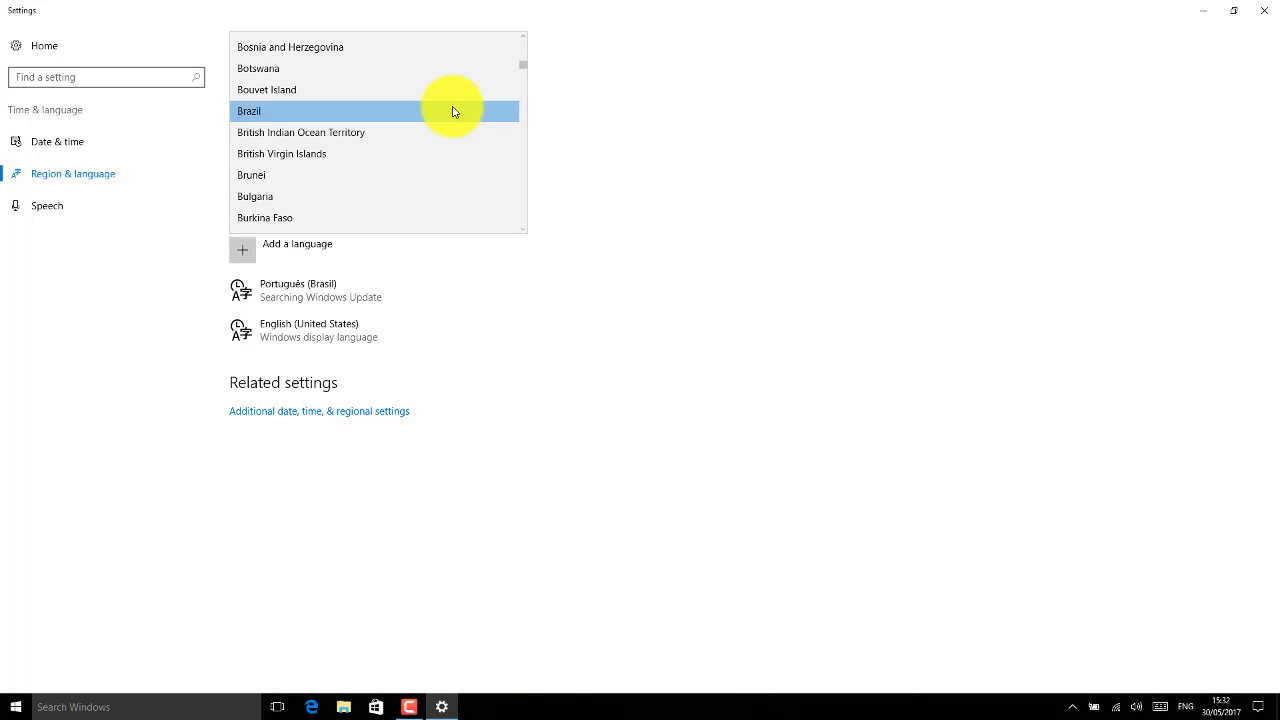
left_click(605, 124)
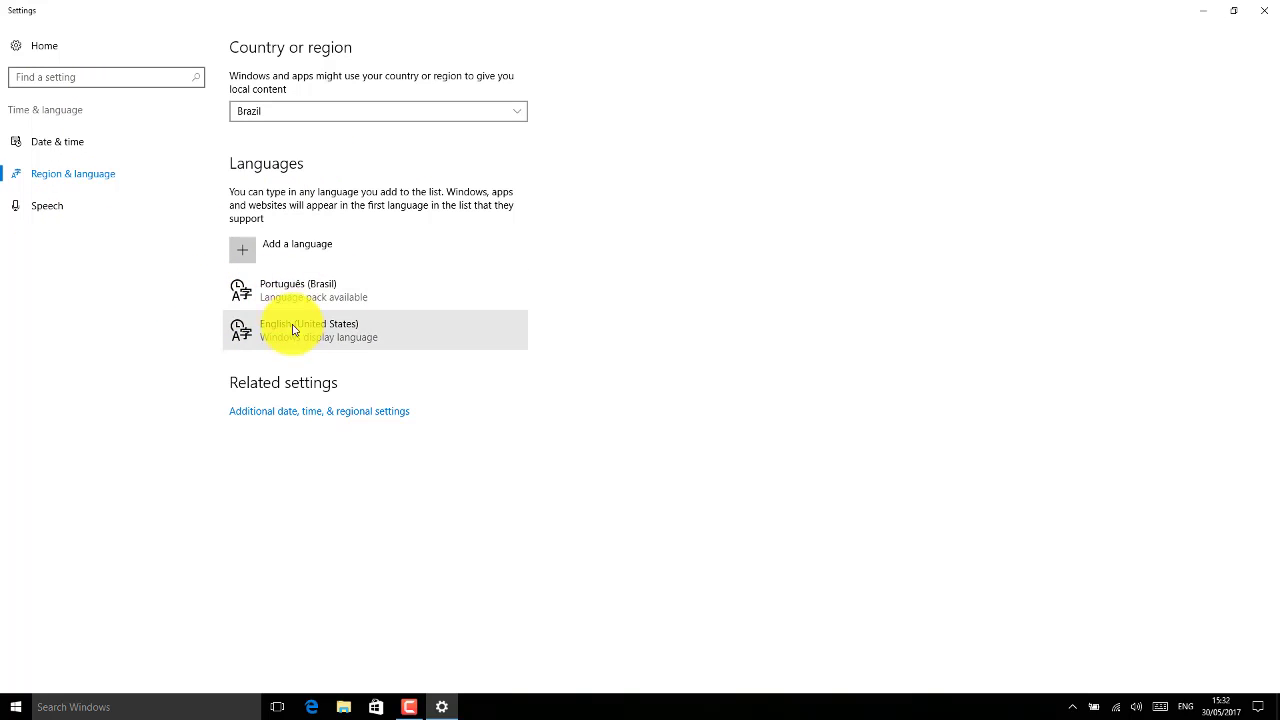
Step: Set English (United States) as the default language and close Settings
left_click(269, 337)
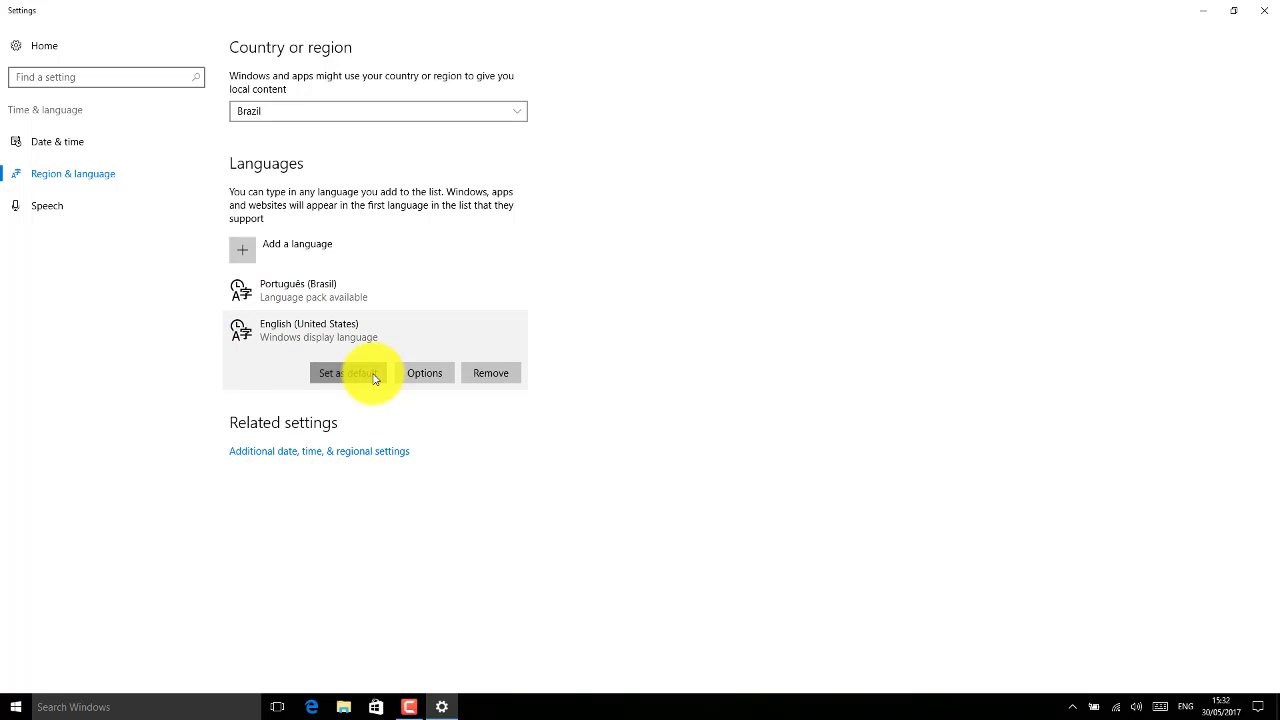
left_click(345, 373)
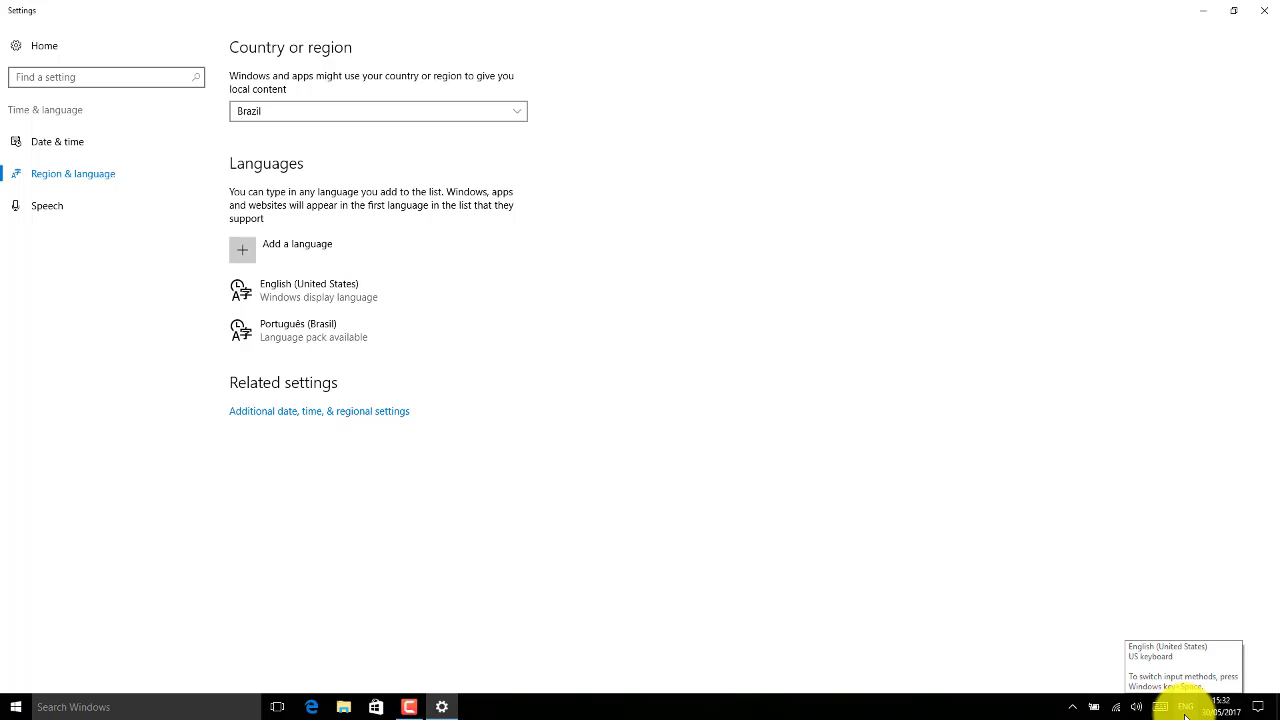
left_click(1264, 10)
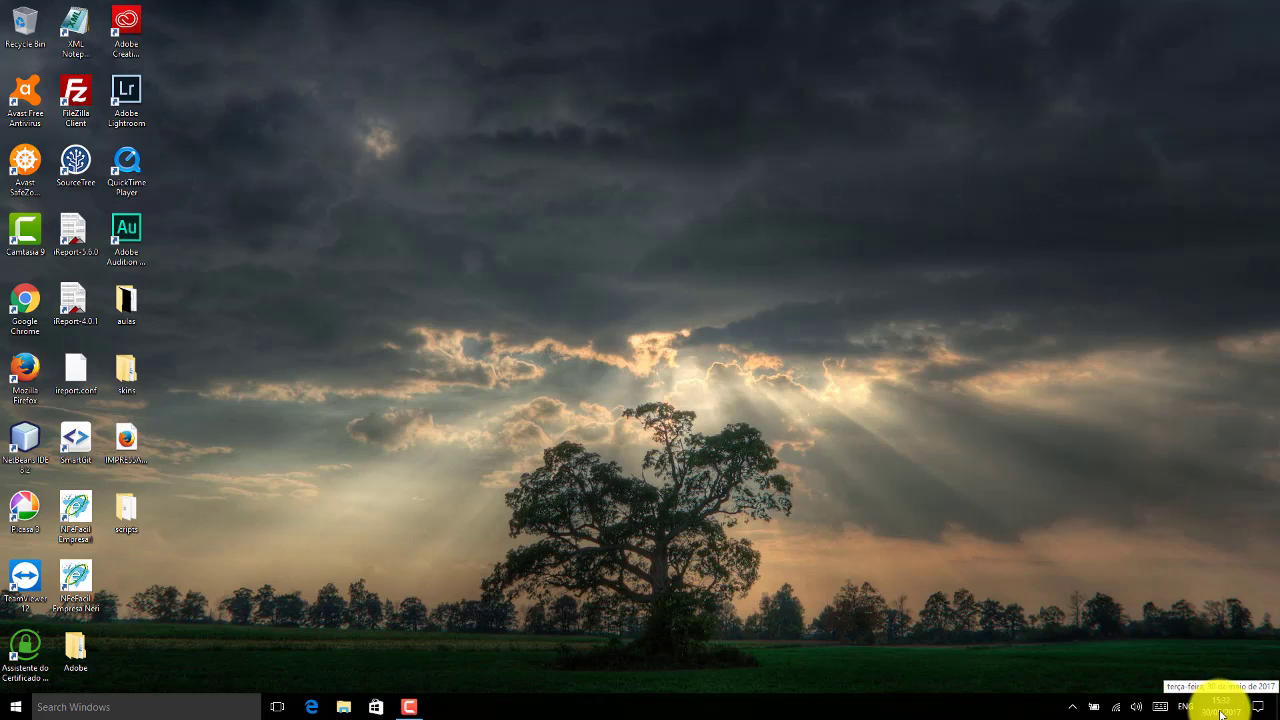
Step: View the calendar and agenda from the taskbar clock, and dismiss them
left_click(1220, 712)
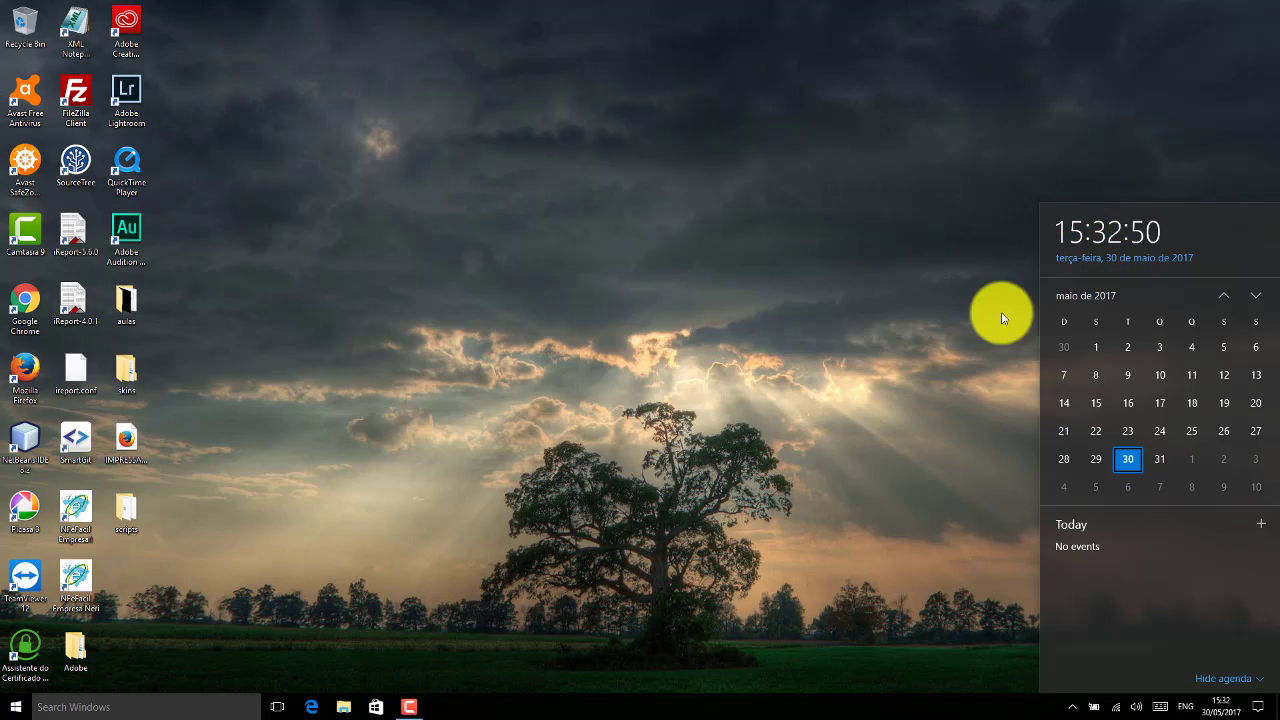
left_click(823, 365)
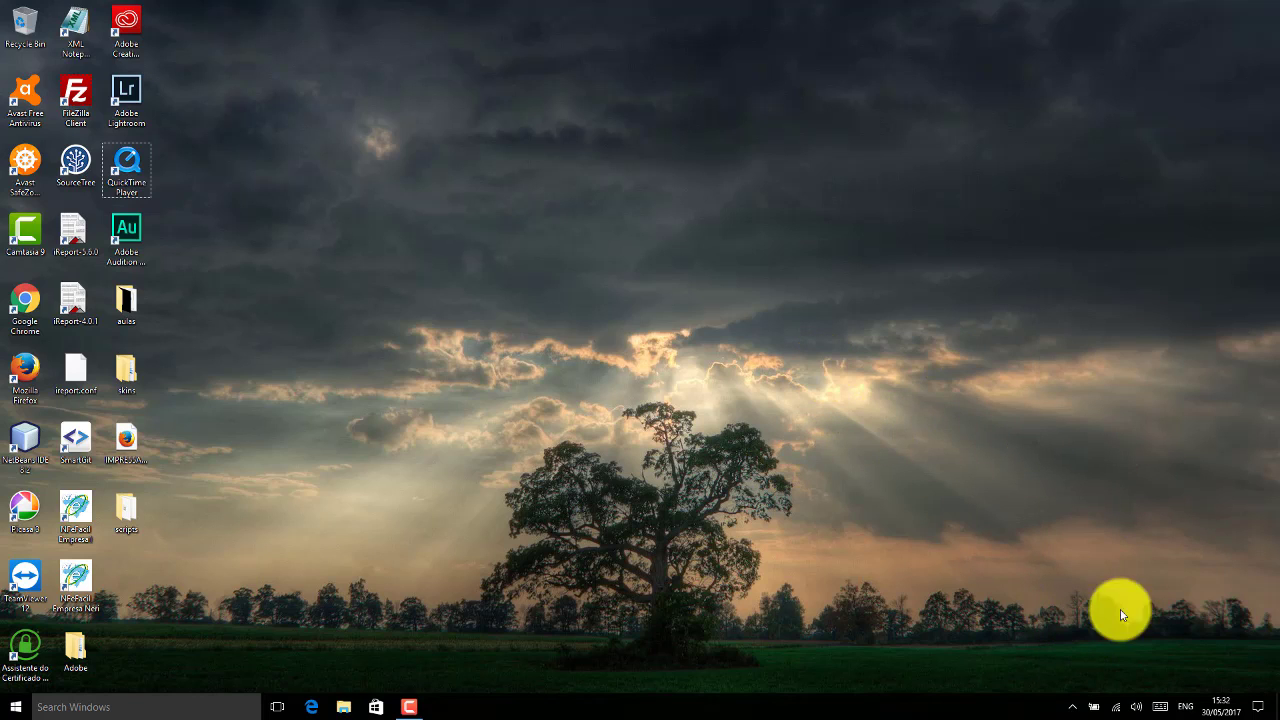
Step: Open the date and time settings from the taskbar clock and turn on Set time automatically
right_click(1223, 714)
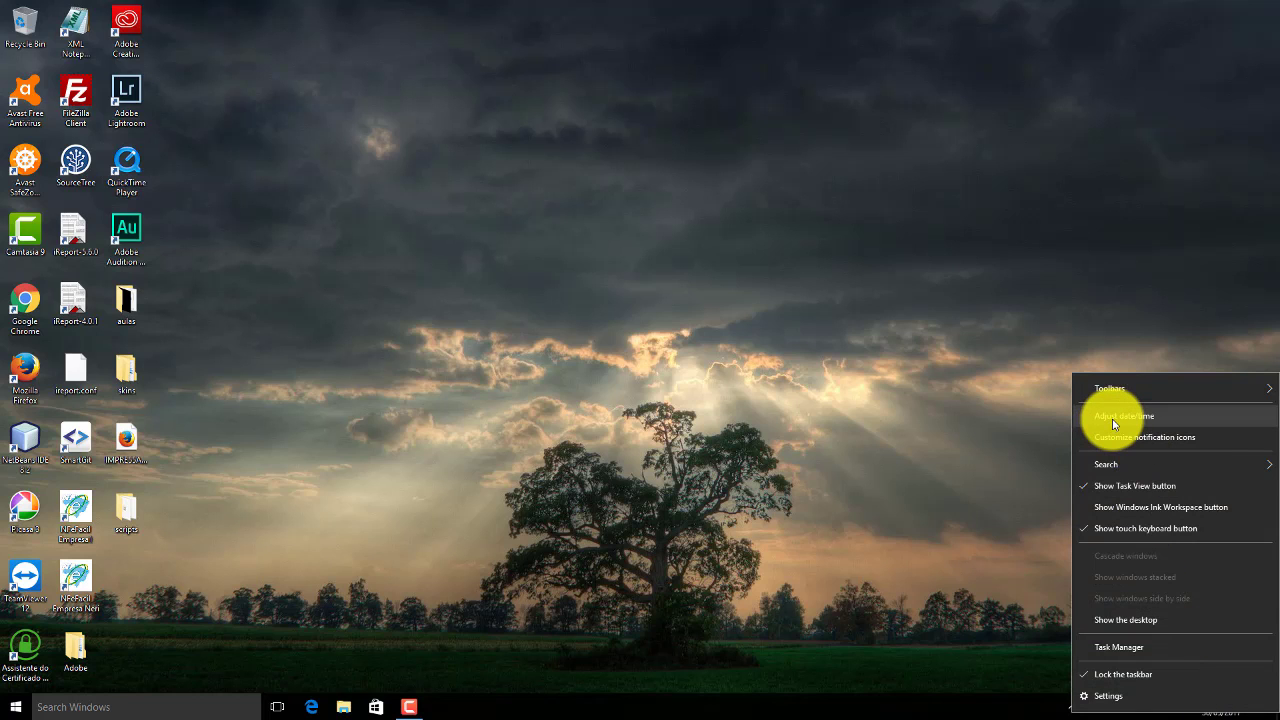
left_click(1114, 418)
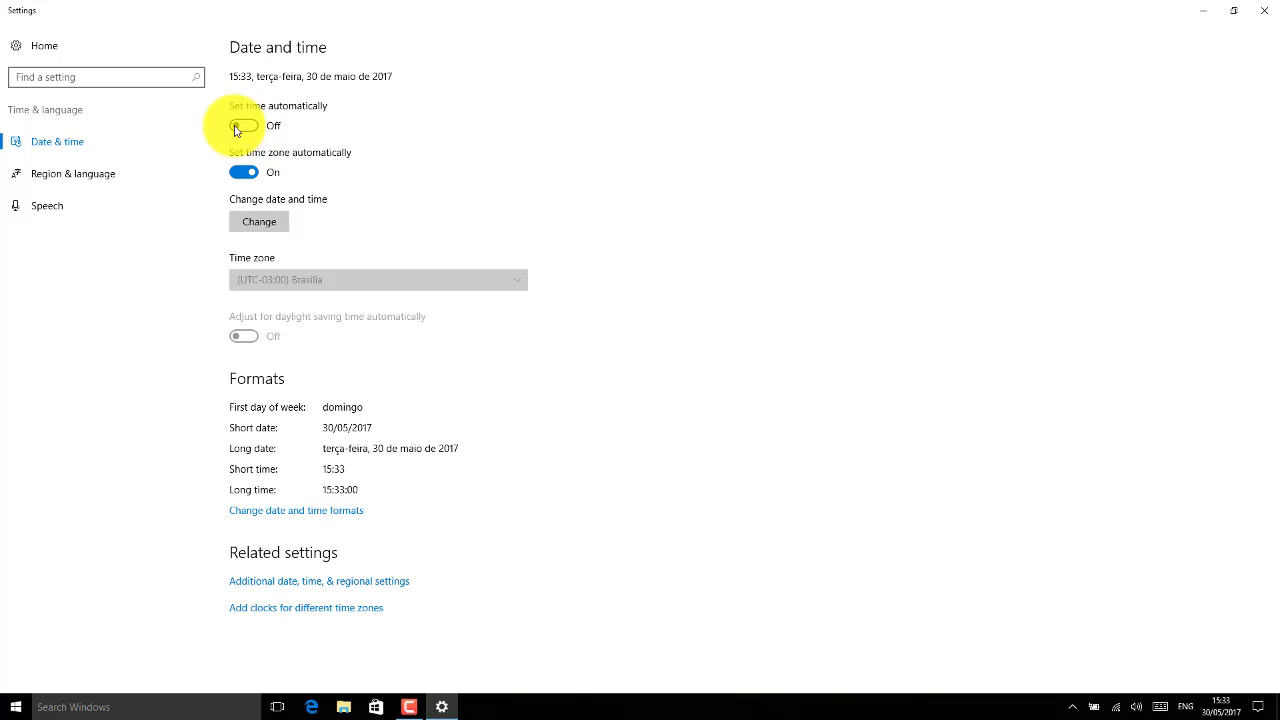
left_click_drag(236, 130, 268, 130)
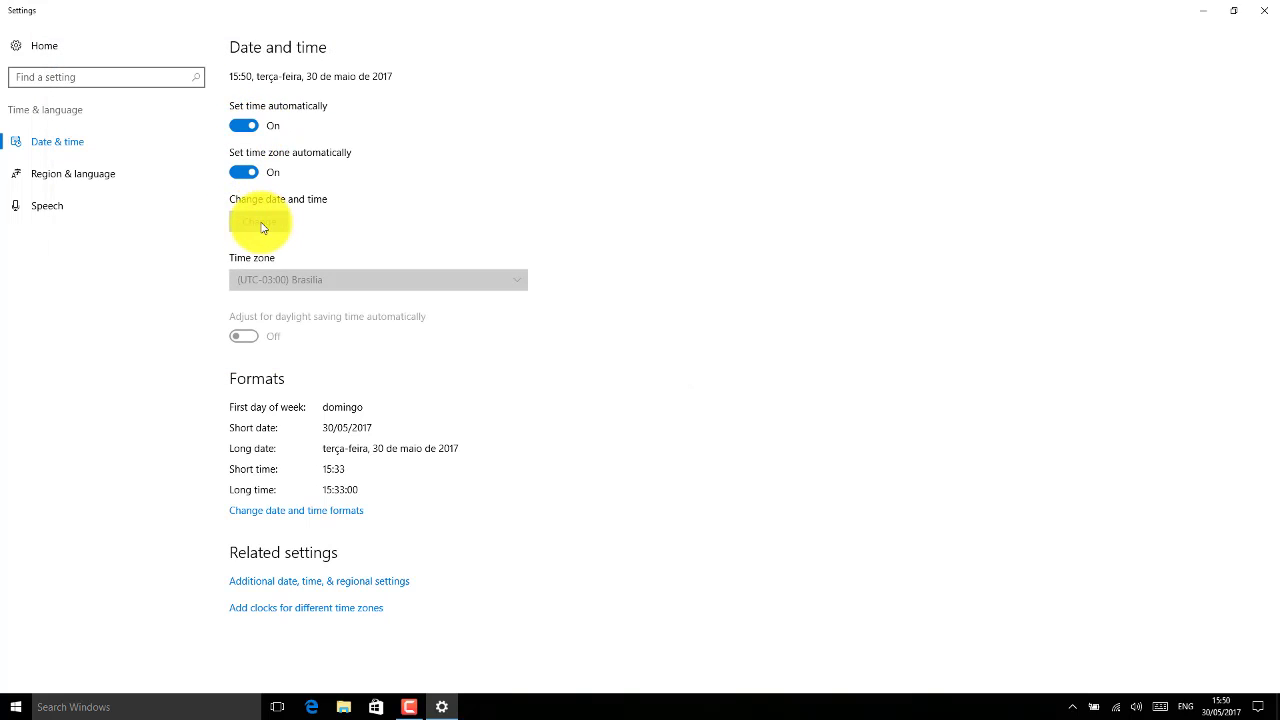
Step: Turn off Set time automatically, look through the manual date and time choices, and cancel the change
left_click(242, 126)
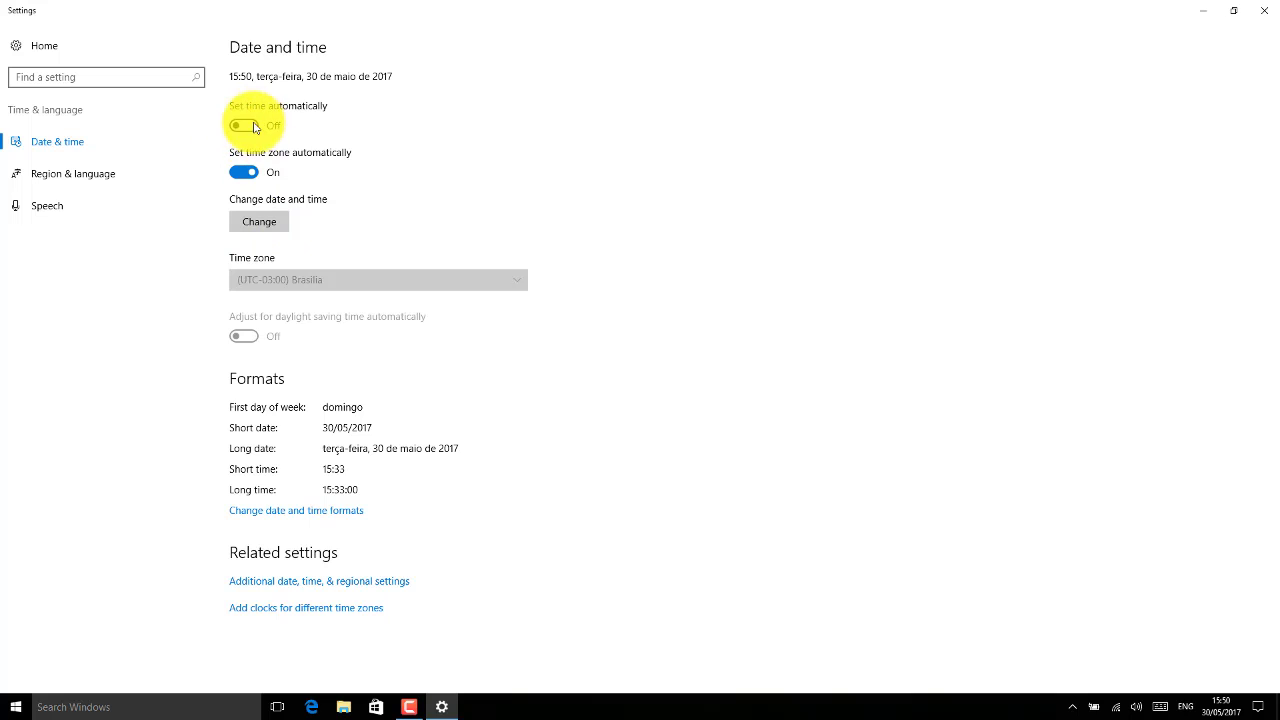
left_click(272, 229)
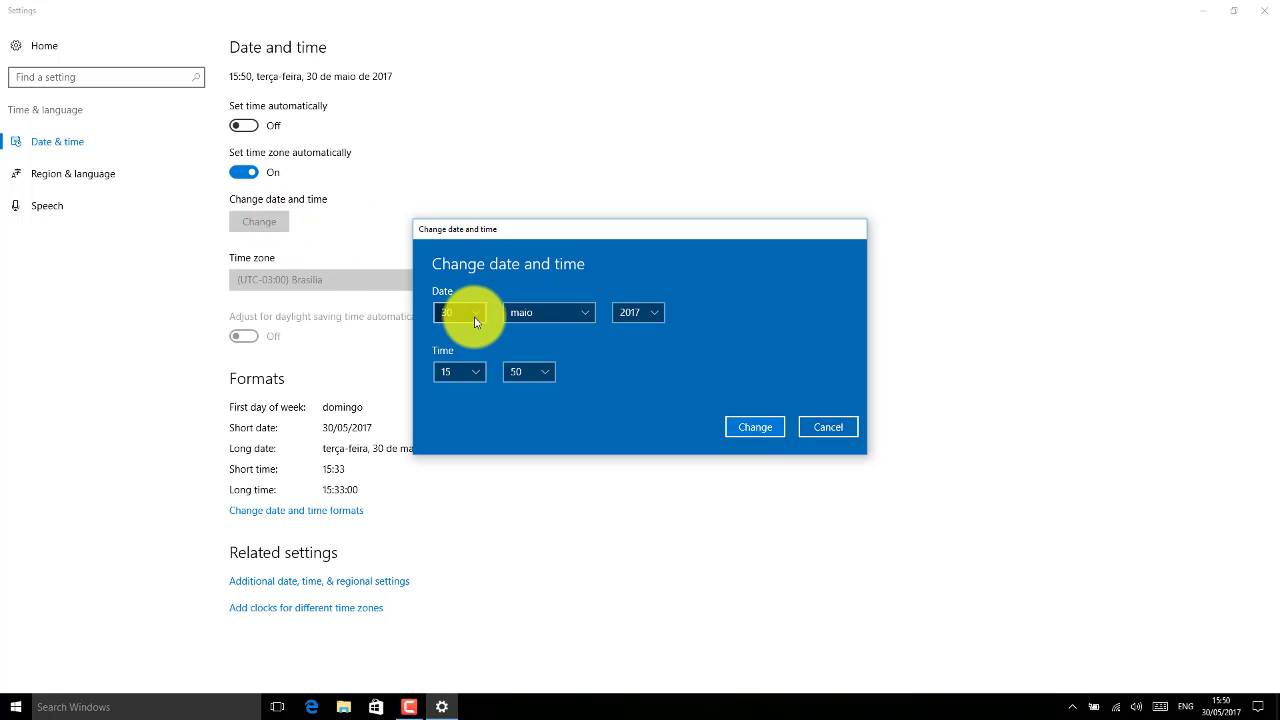
left_click(475, 314)
left_click(580, 314)
left_click(585, 316)
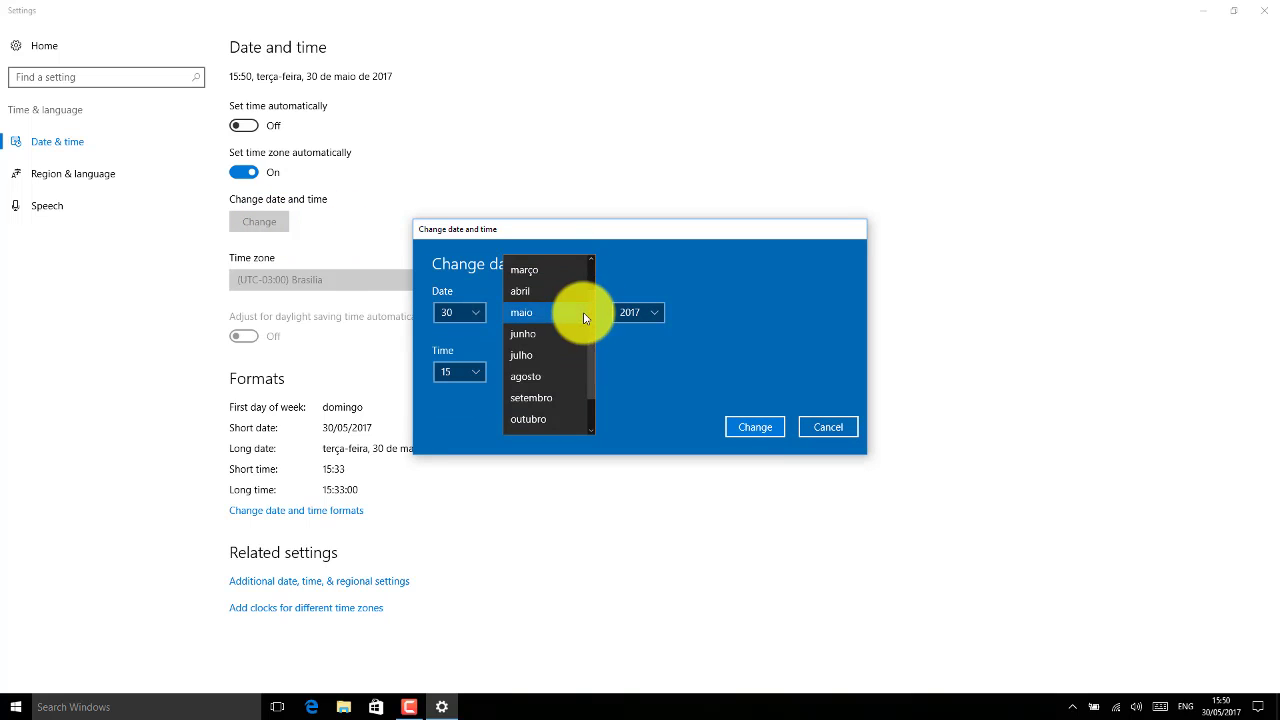
left_click(585, 316)
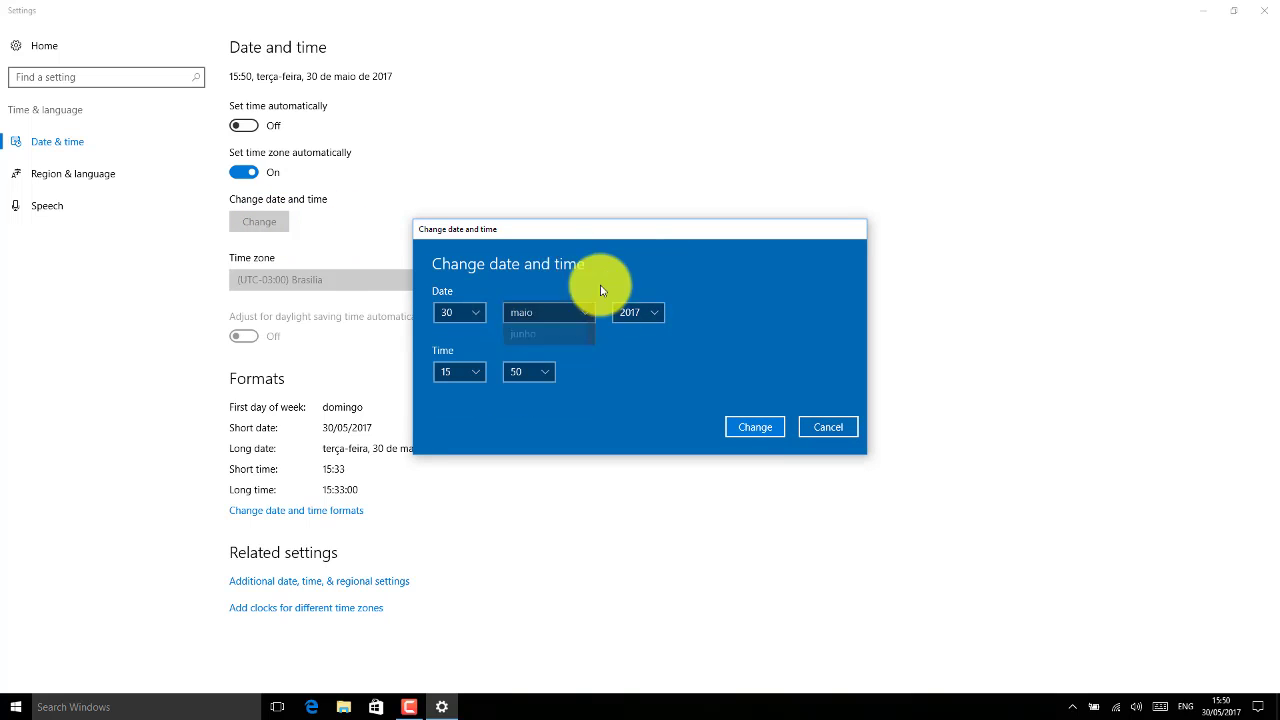
left_click(663, 315)
left_click(760, 308)
left_click(475, 373)
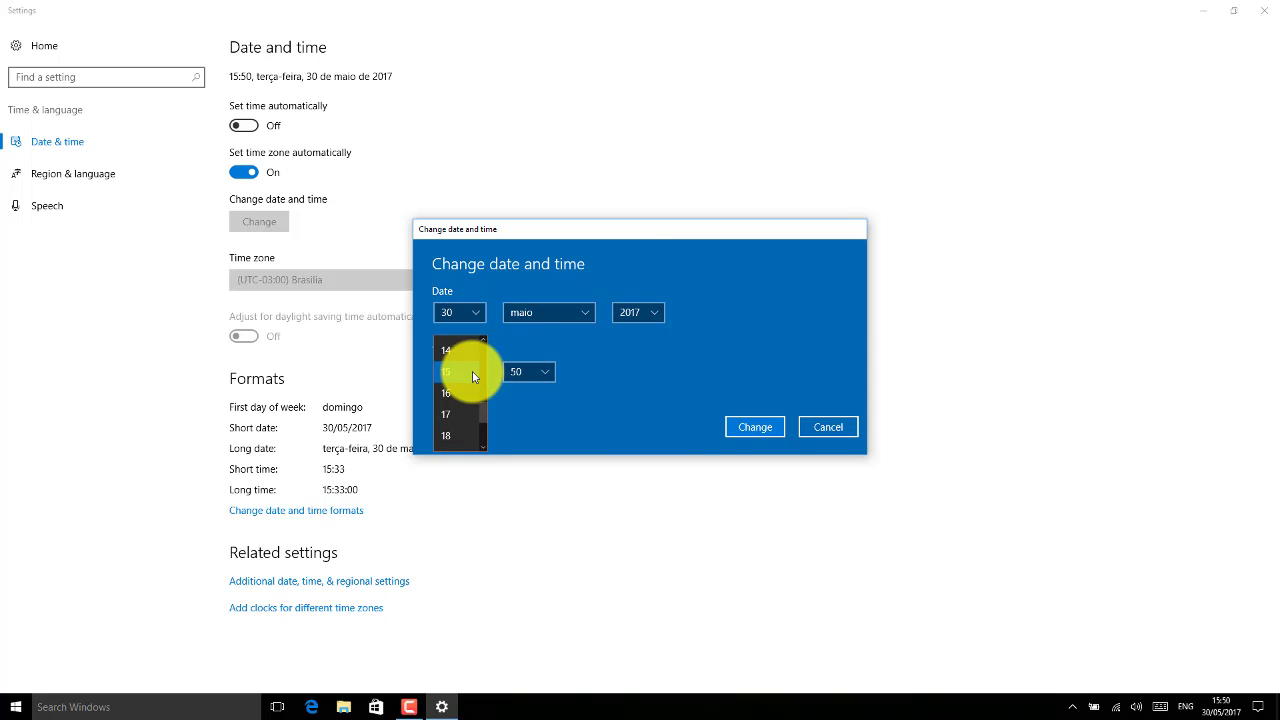
left_click(737, 371)
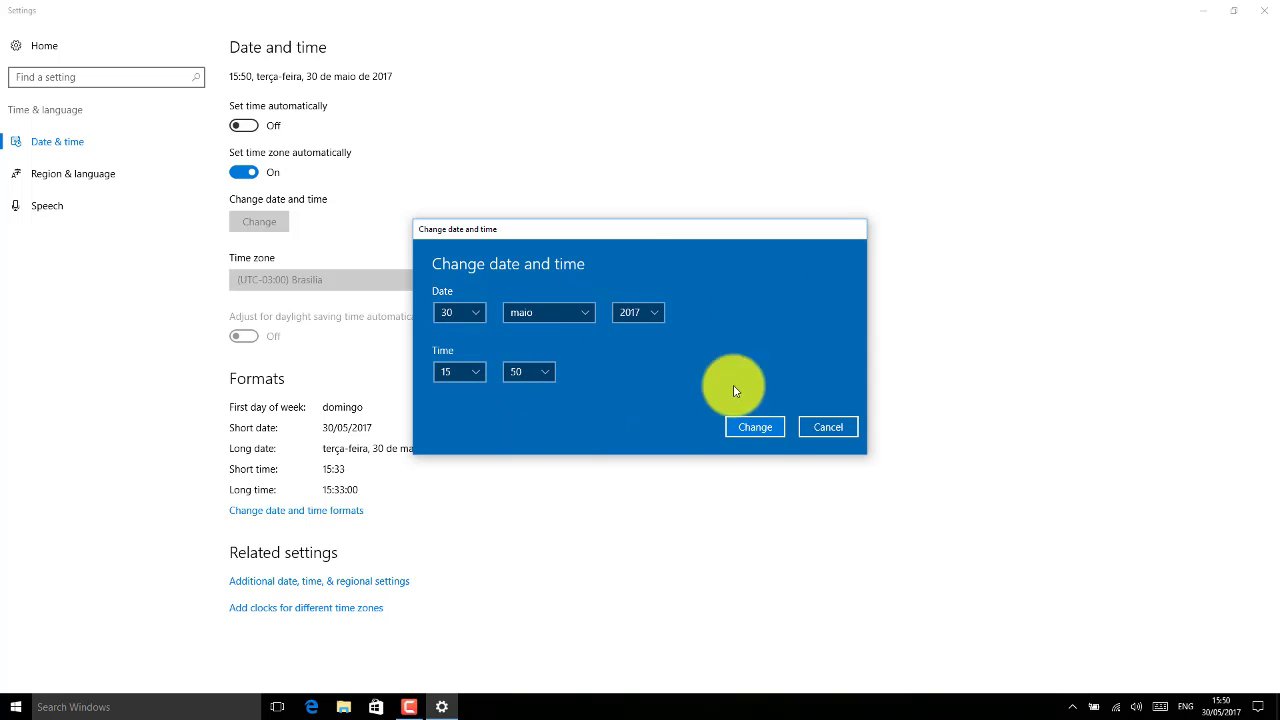
left_click(828, 427)
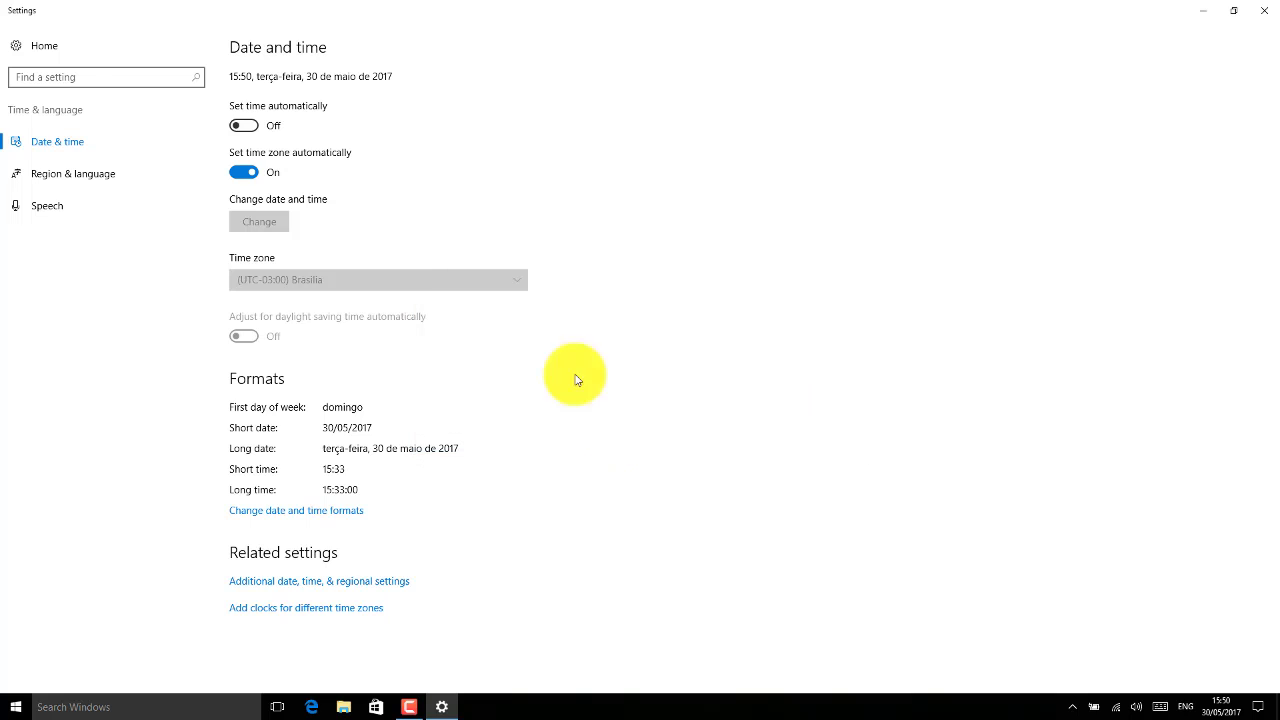
Step: Turn Set time automatically back on and close Settings
left_click(245, 125)
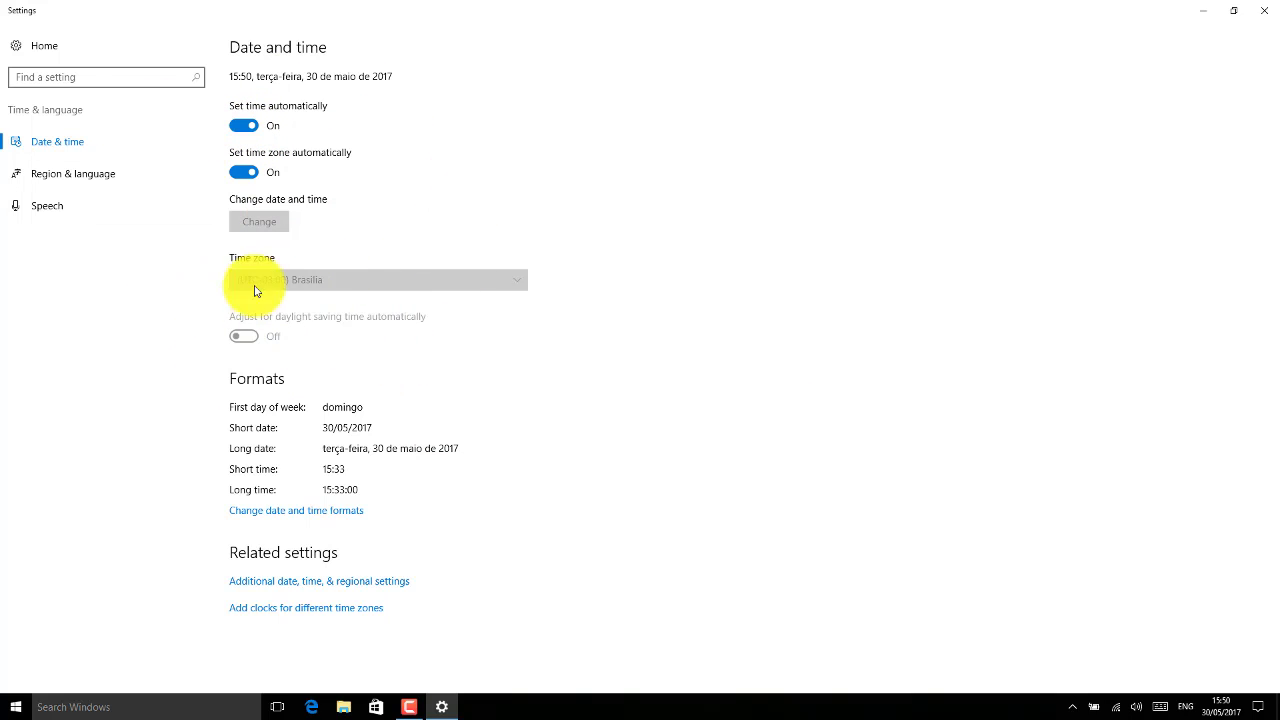
left_click(1264, 10)
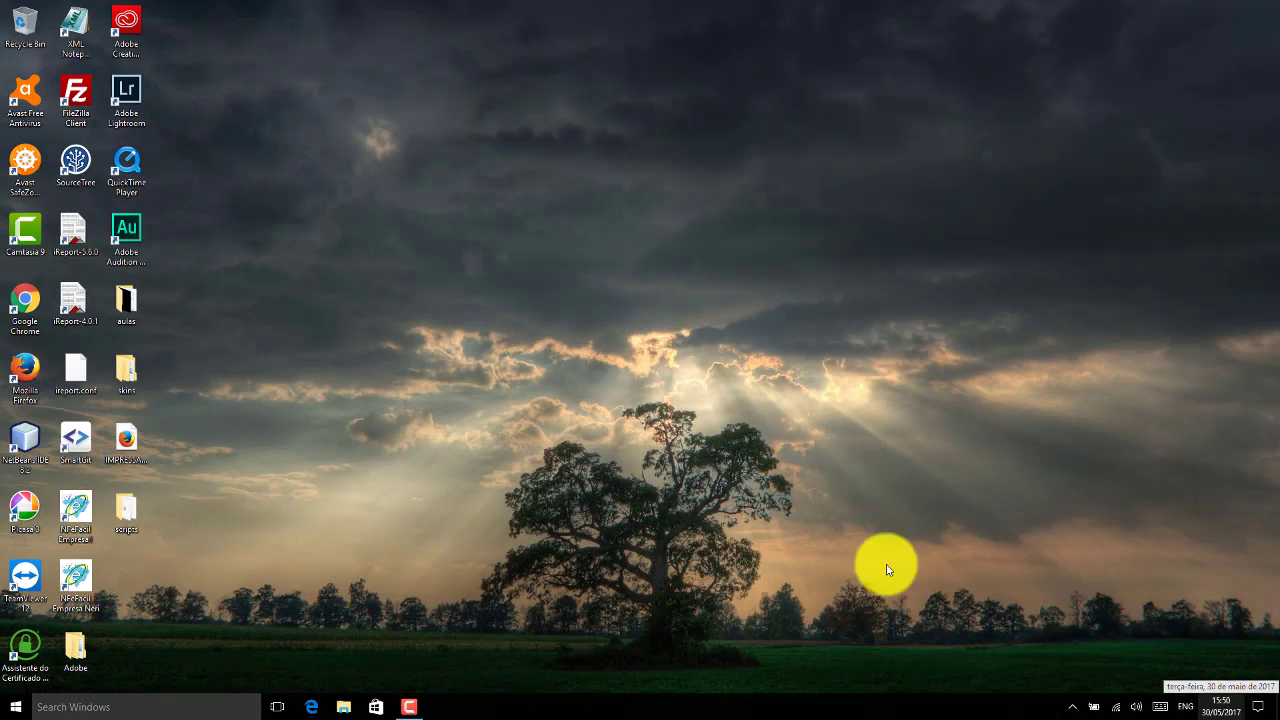
Step: Open and close the Action Center repeatedly to check for new notifications
left_click(1257, 713)
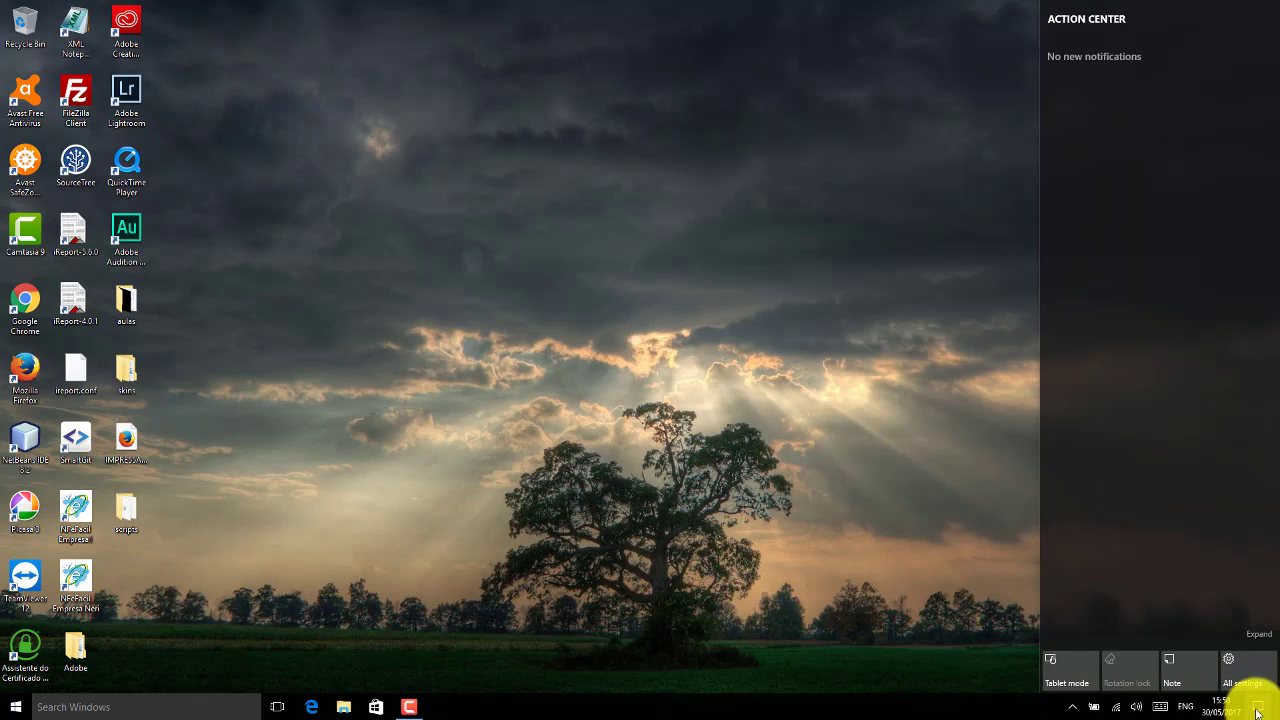
left_click(1257, 713)
left_click(1258, 713)
left_click(1260, 712)
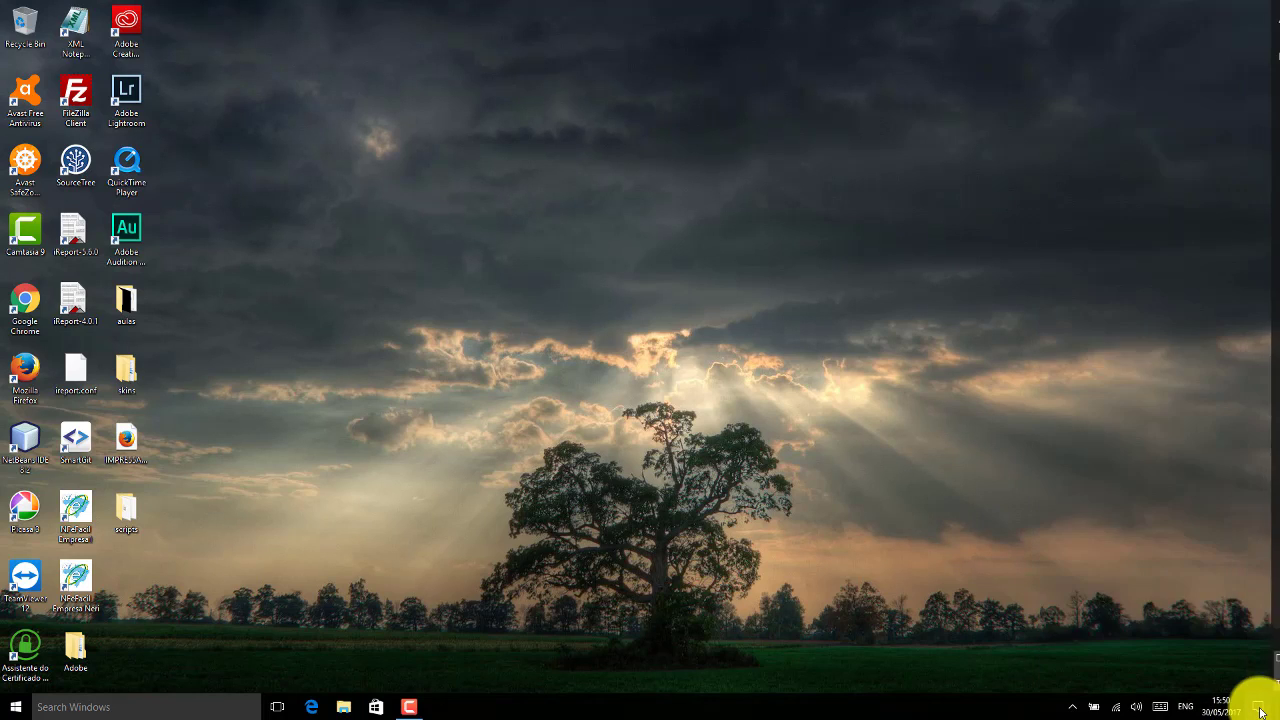
left_click(1261, 712)
left_click(1262, 712)
Step: Launch the Note quick action from the Action Center and close the OneNote sign-in window without choosing an account
left_click(1264, 713)
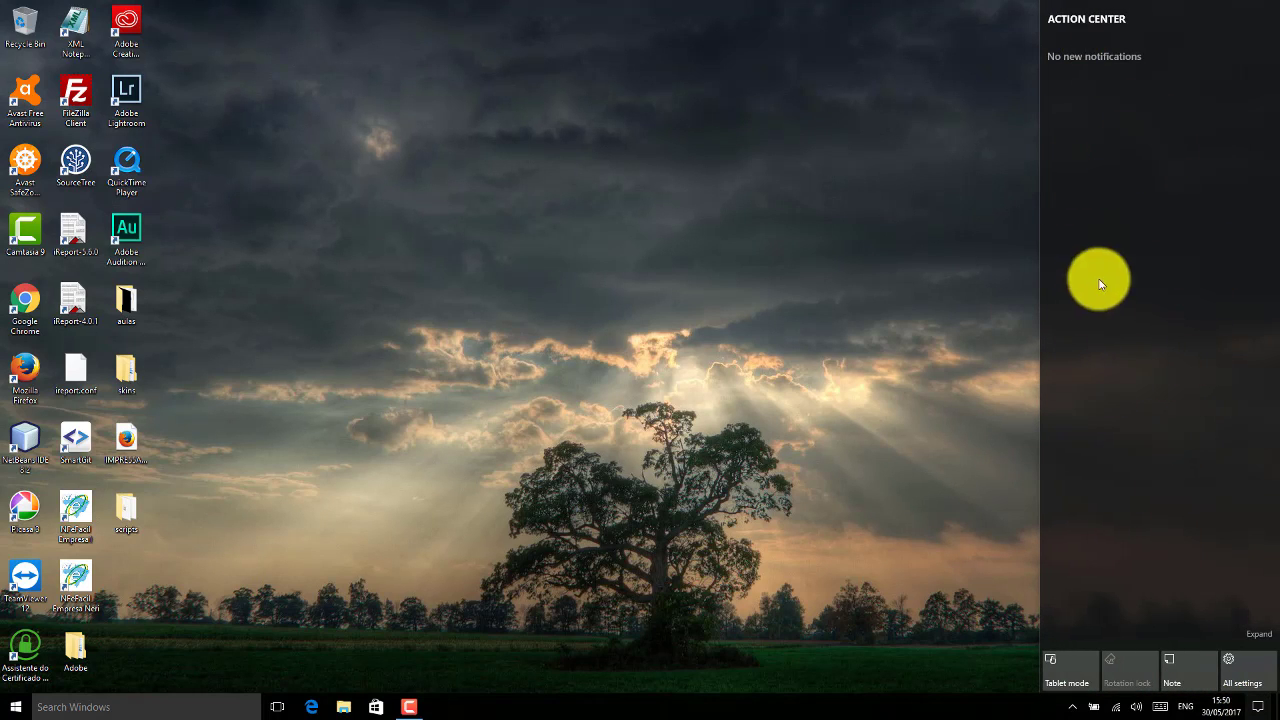
left_click(1190, 668)
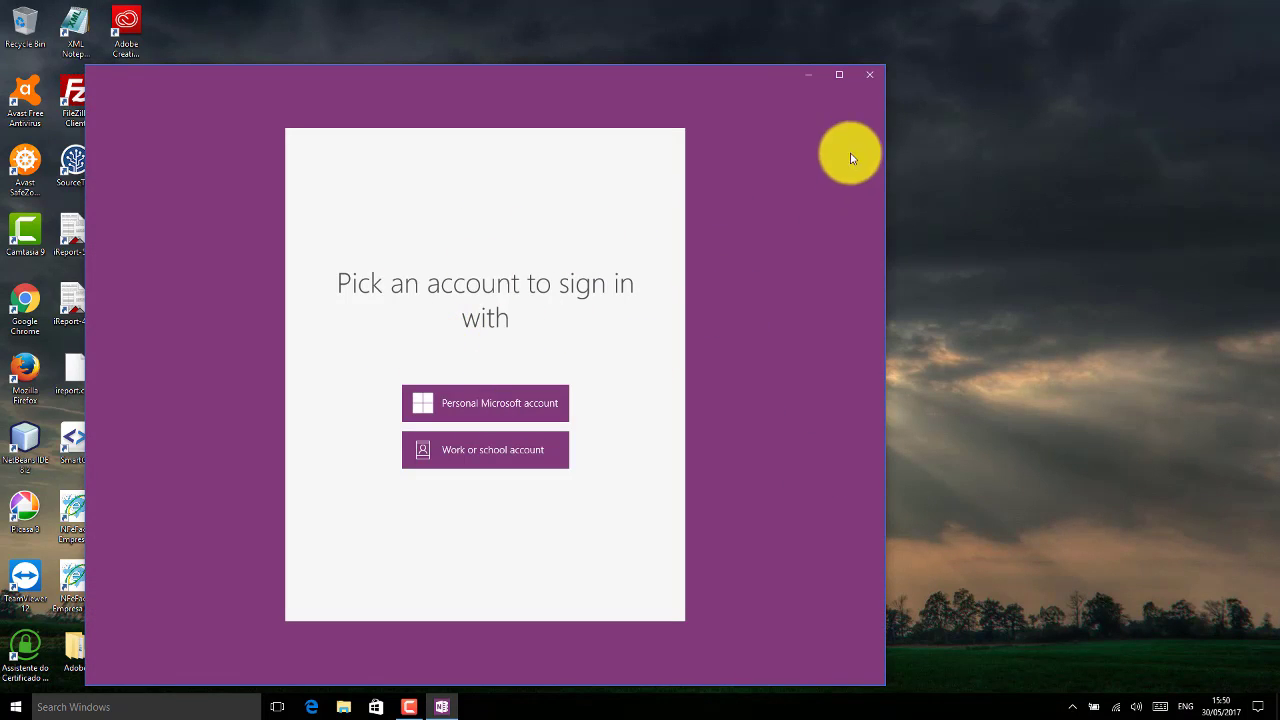
left_click(864, 76)
Step: Turn on Tablet mode from the Action Center and dismiss the pane
left_click(1260, 708)
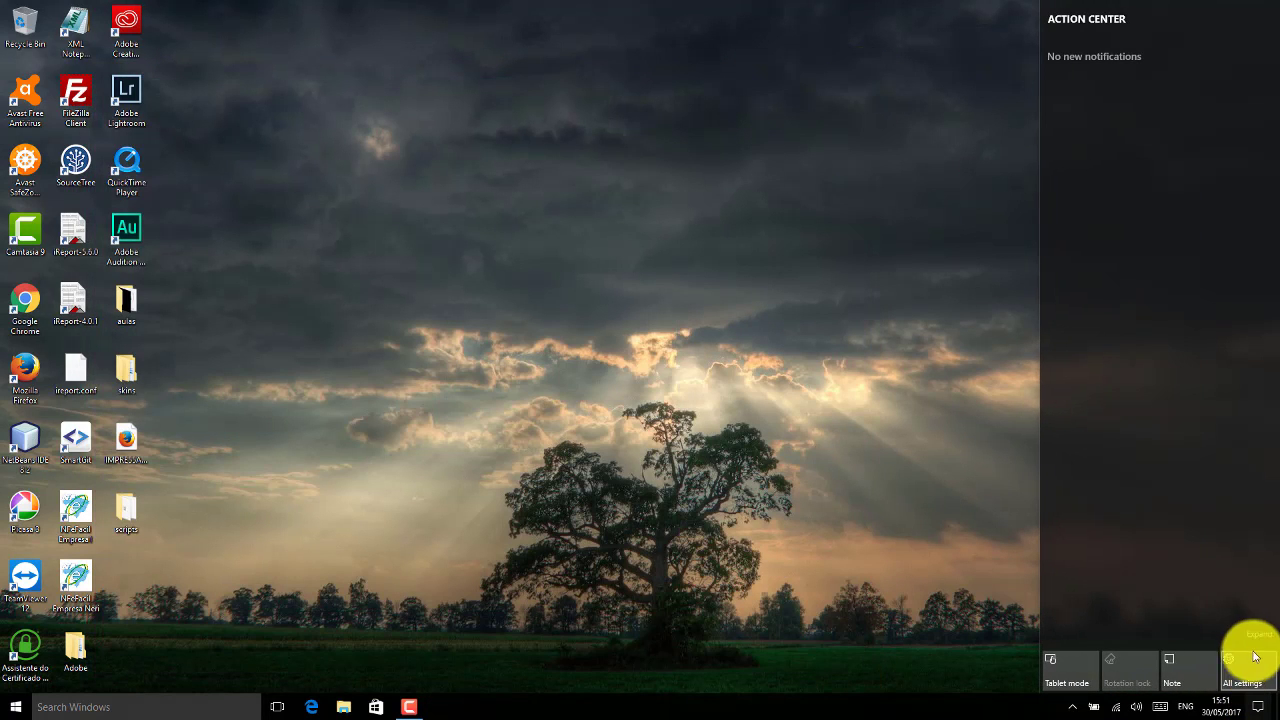
left_click(1052, 681)
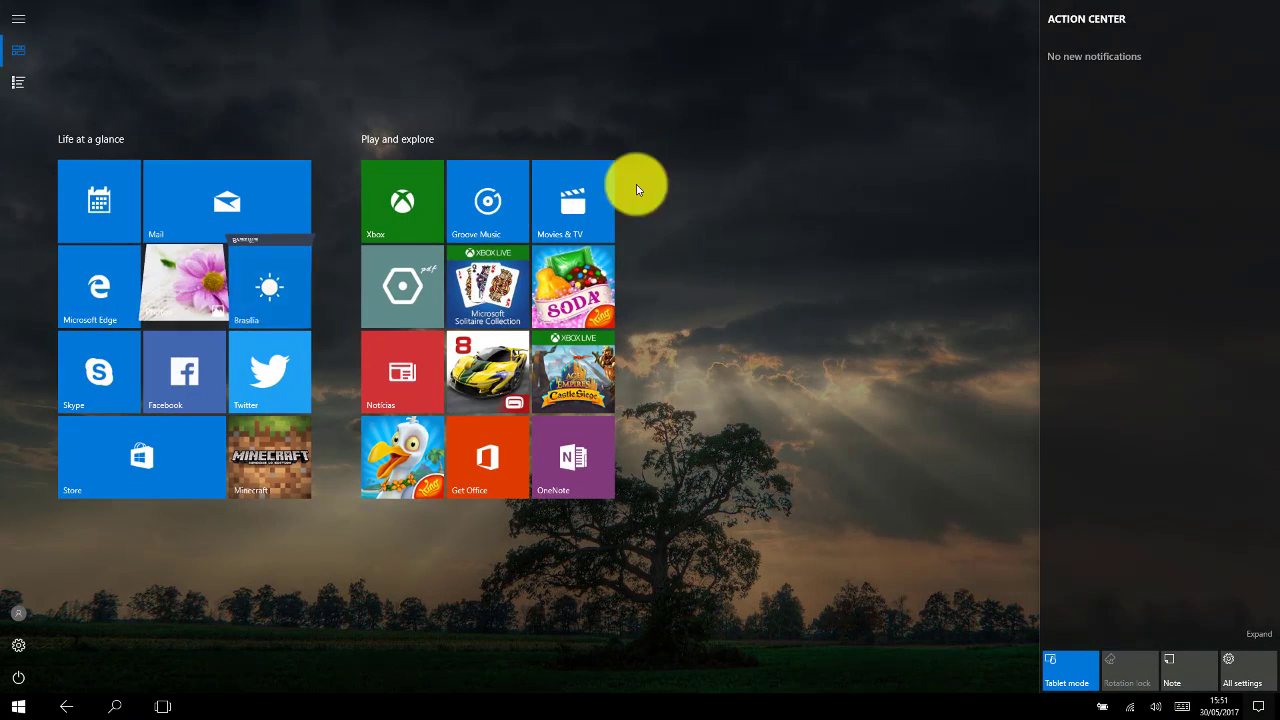
left_click(793, 230)
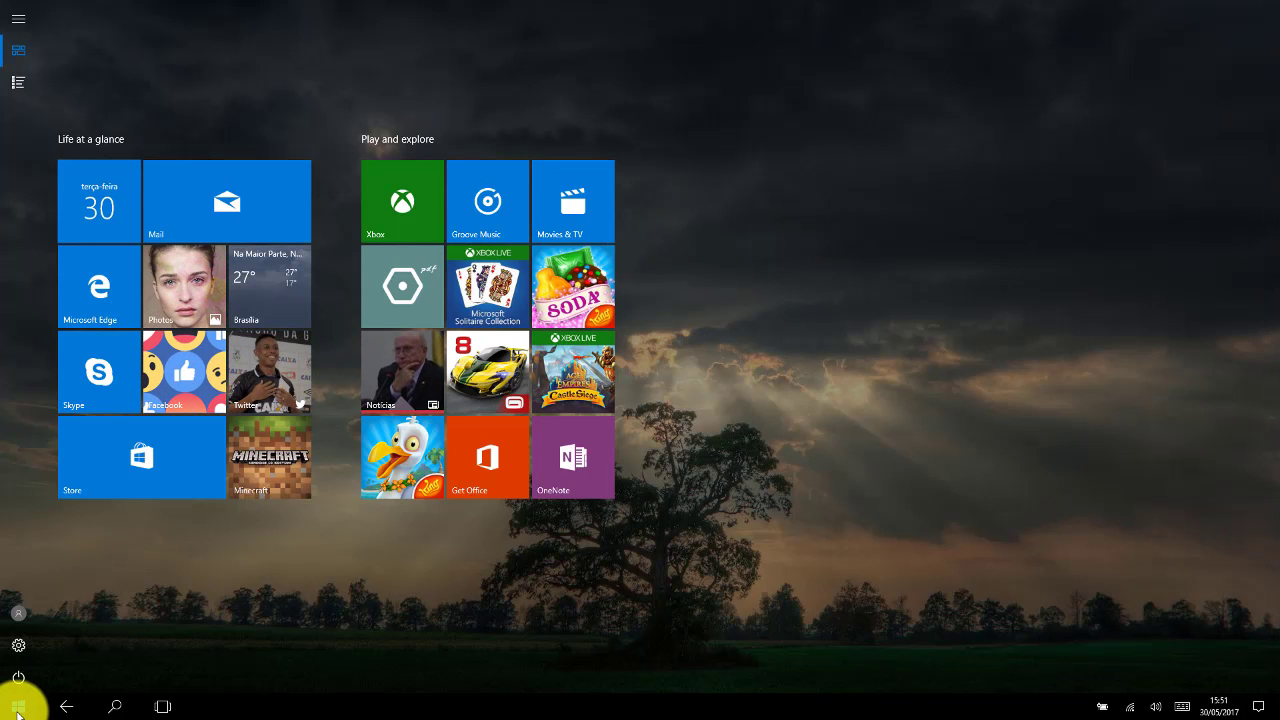
Step: Look through the full-screen Start's All apps list and return to the pinned tiles with the Start menu labels expanded
left_click(17, 20)
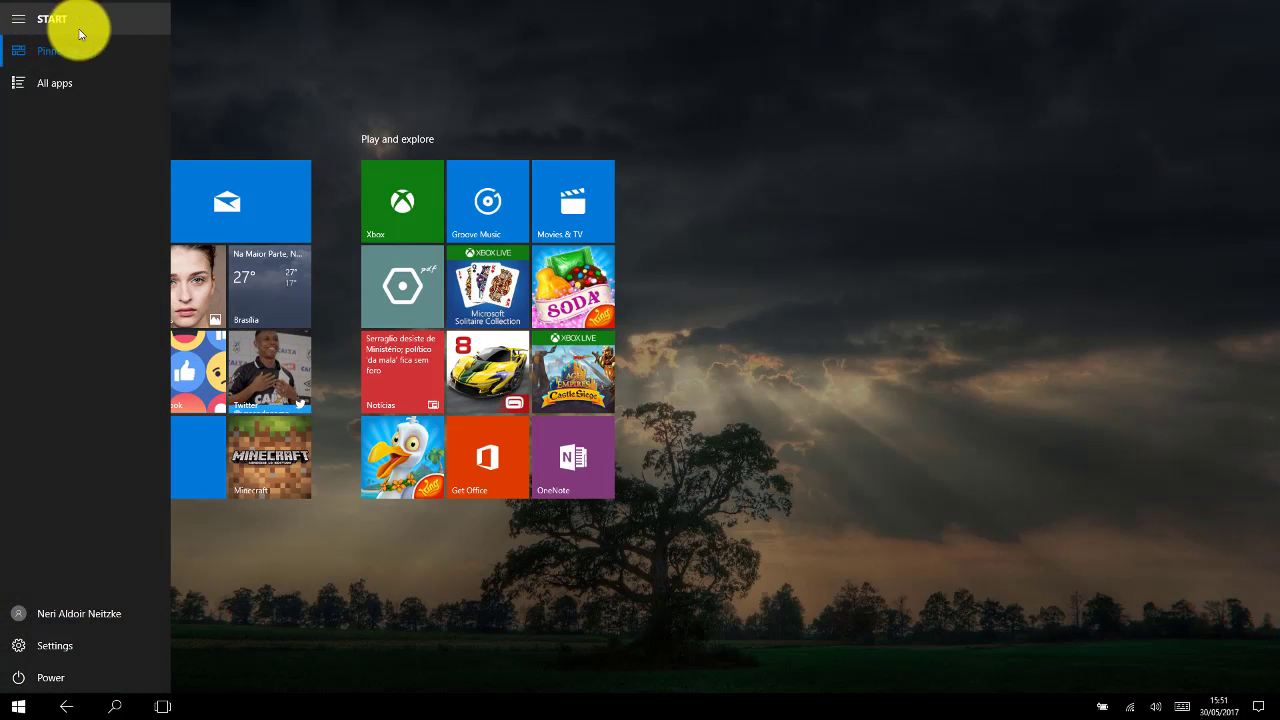
left_click(40, 79)
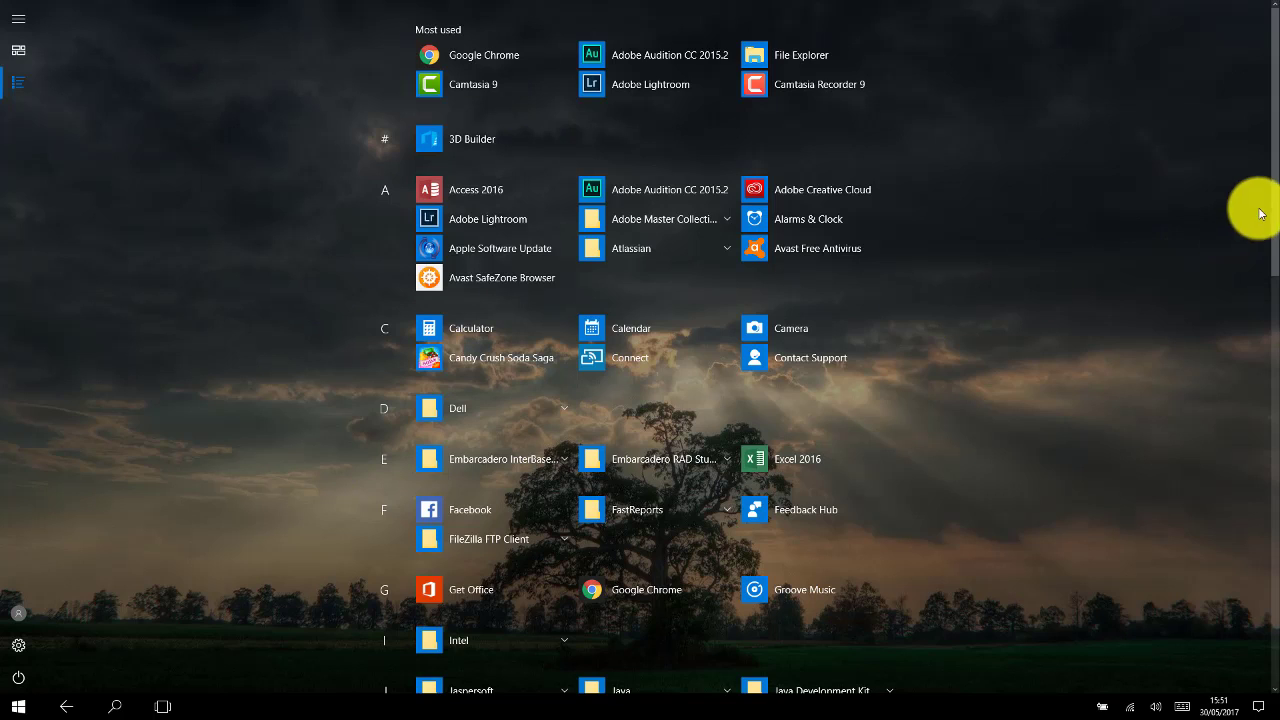
scroll(1262, 240, "down", 5)
left_click_drag(1268, 283, 1257, 51)
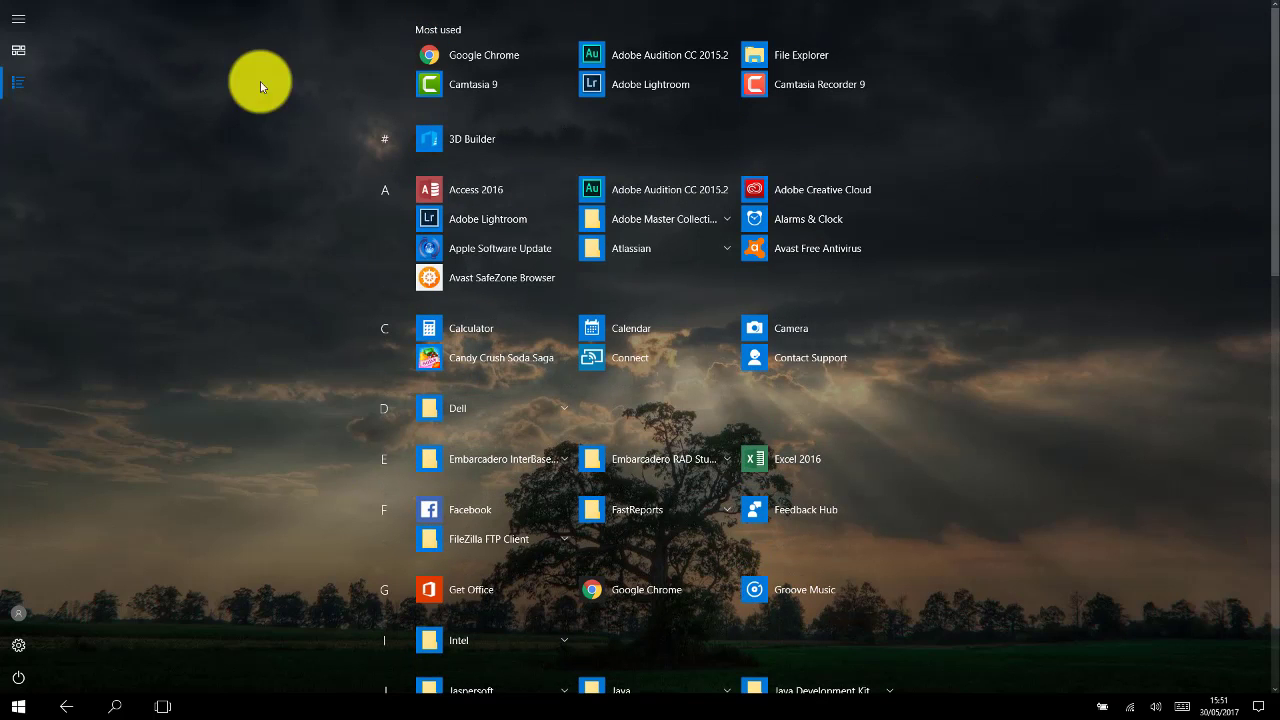
left_click(18, 50)
left_click(18, 18)
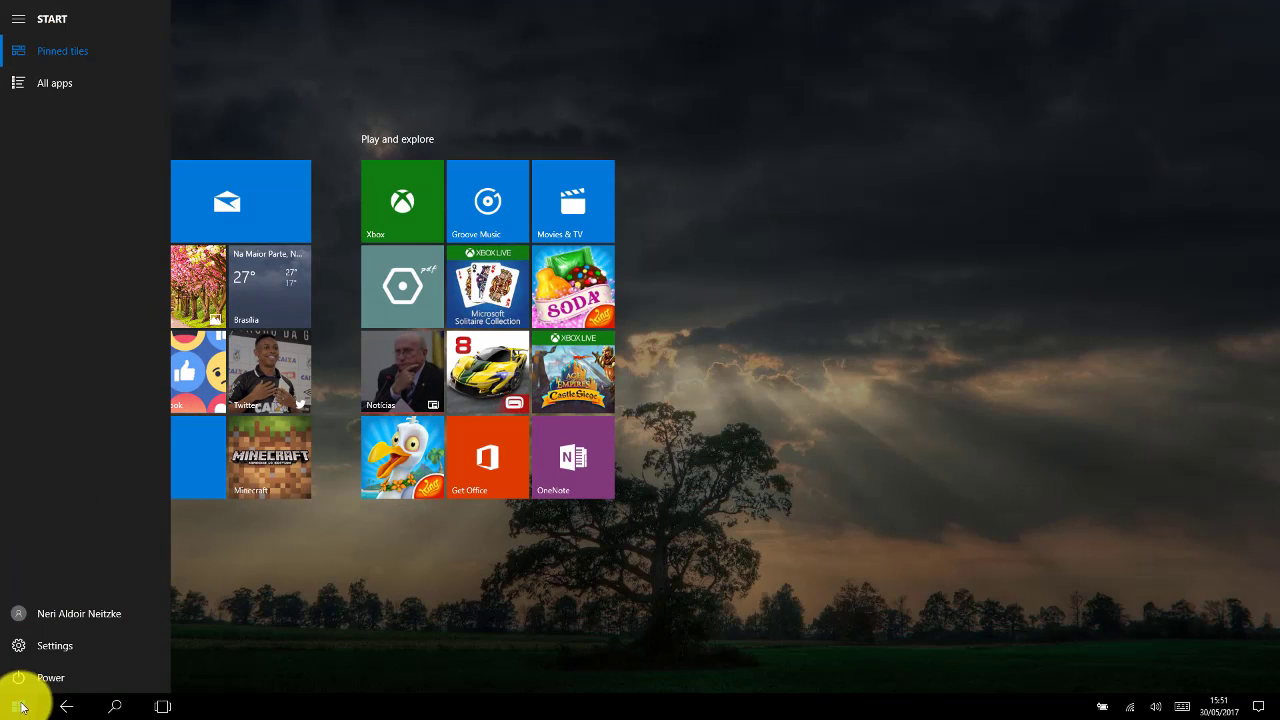
Step: Show and hide Task View in tablet mode to look at the open windows
left_click(163, 707)
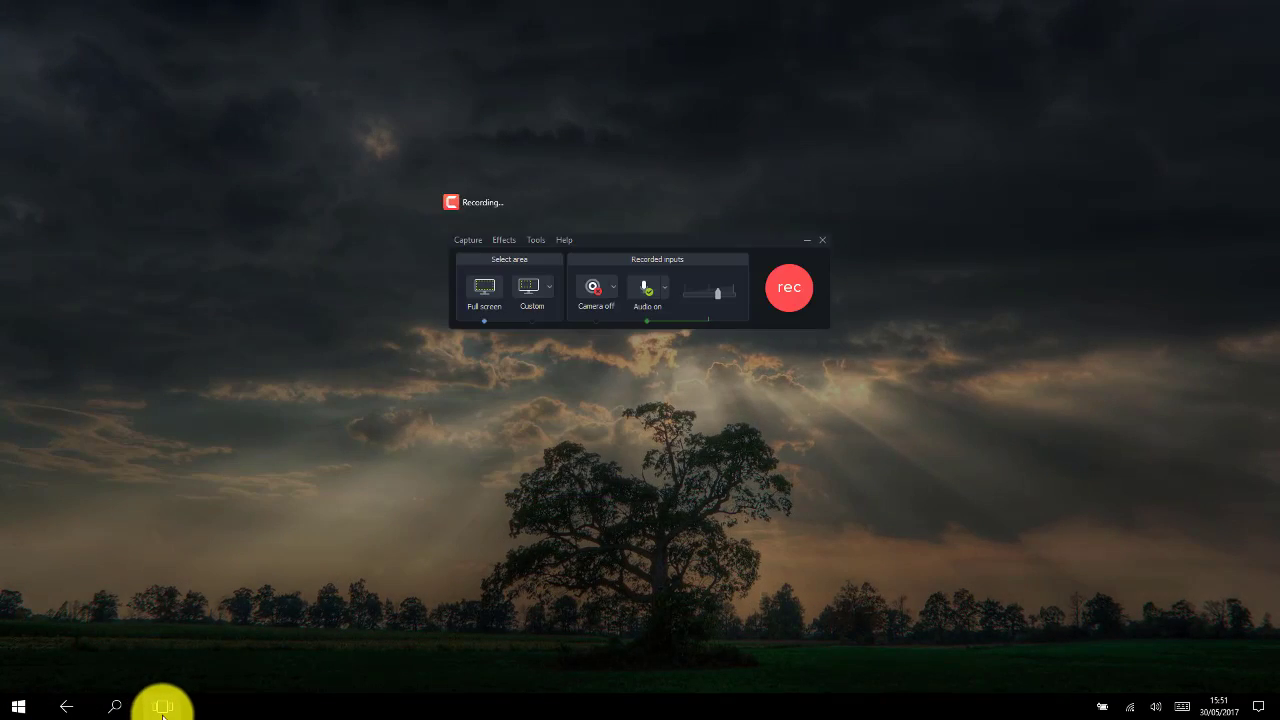
left_click(163, 707)
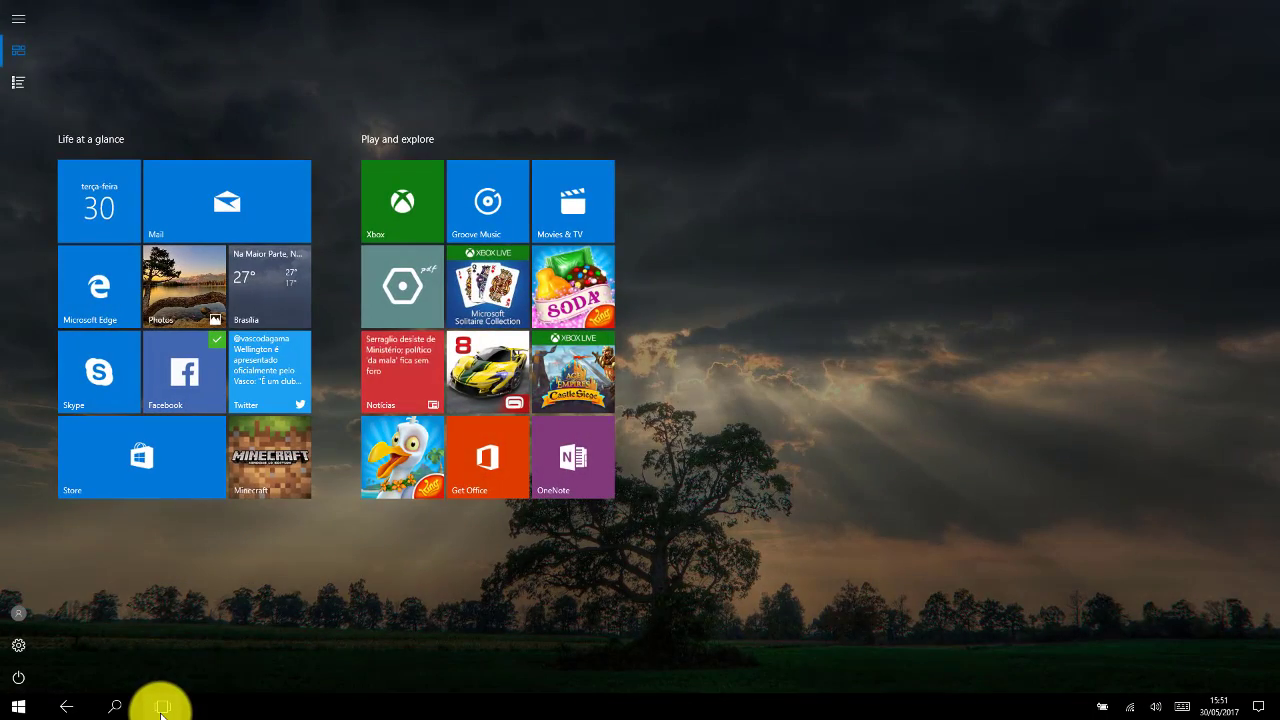
left_click(166, 707)
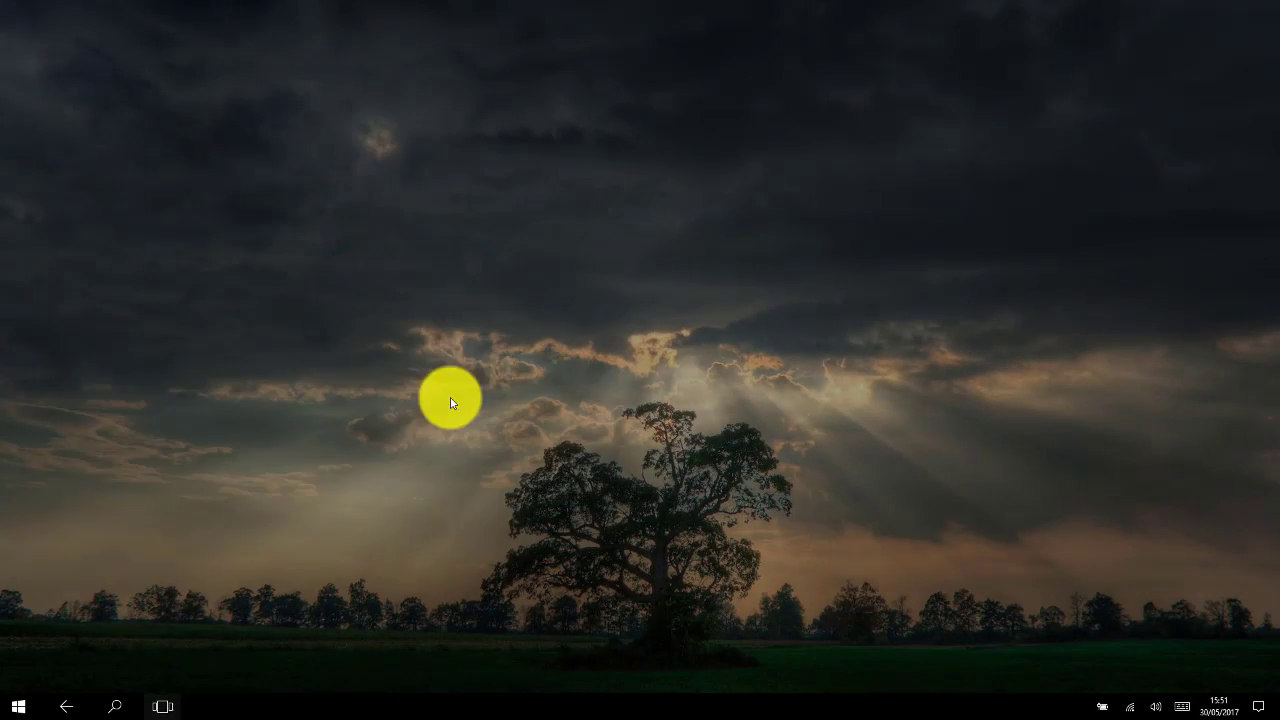
Step: Expand the Action Center's quick actions to view all of them, and dismiss the pane
left_click(1257, 707)
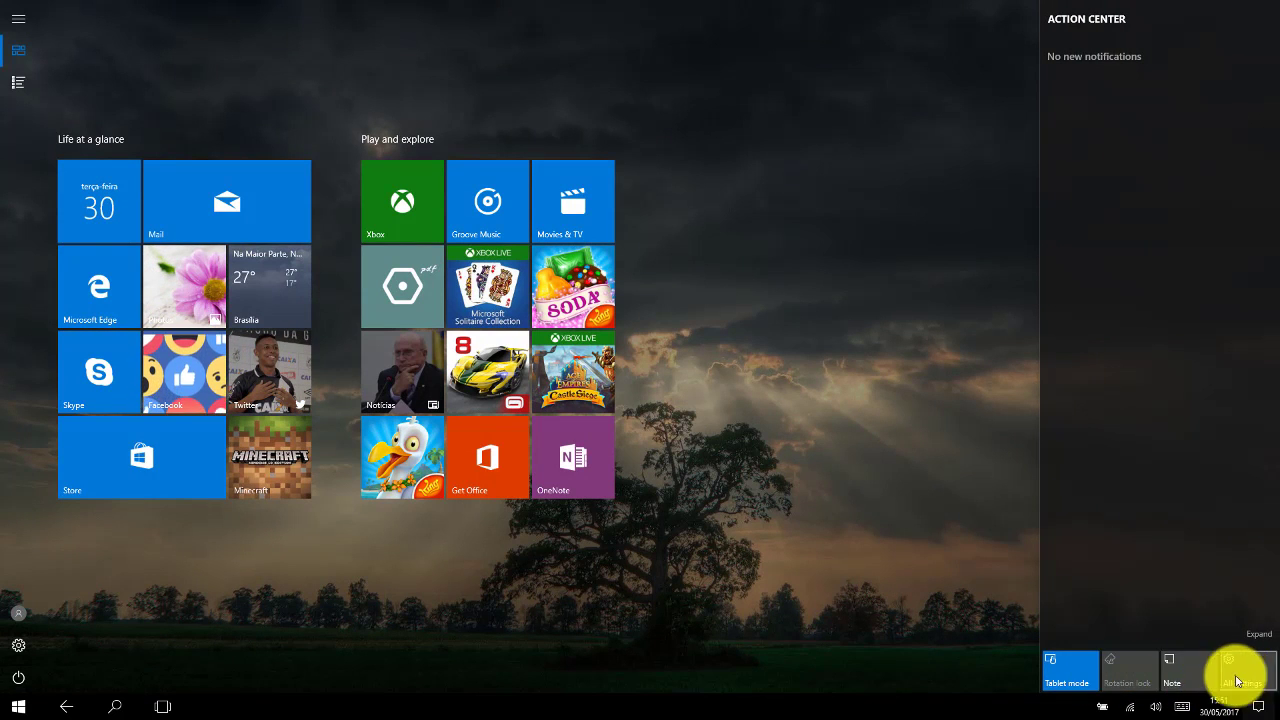
left_click(1257, 634)
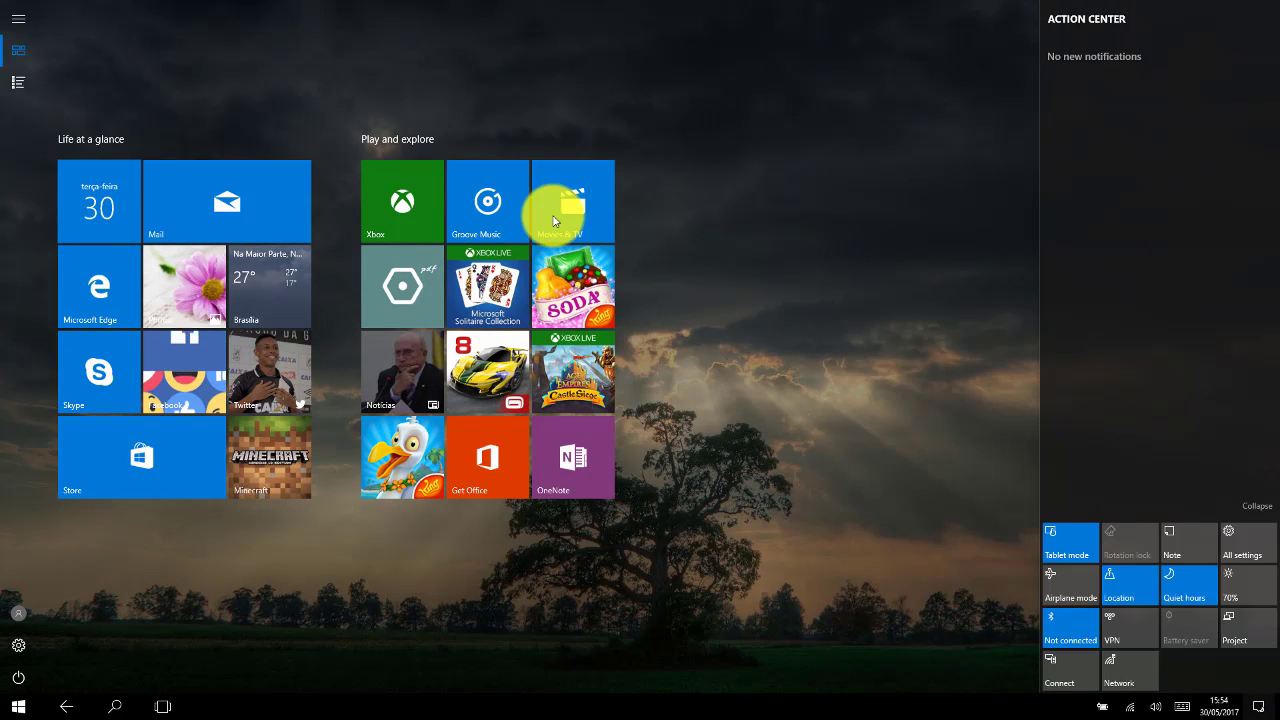
left_click(734, 236)
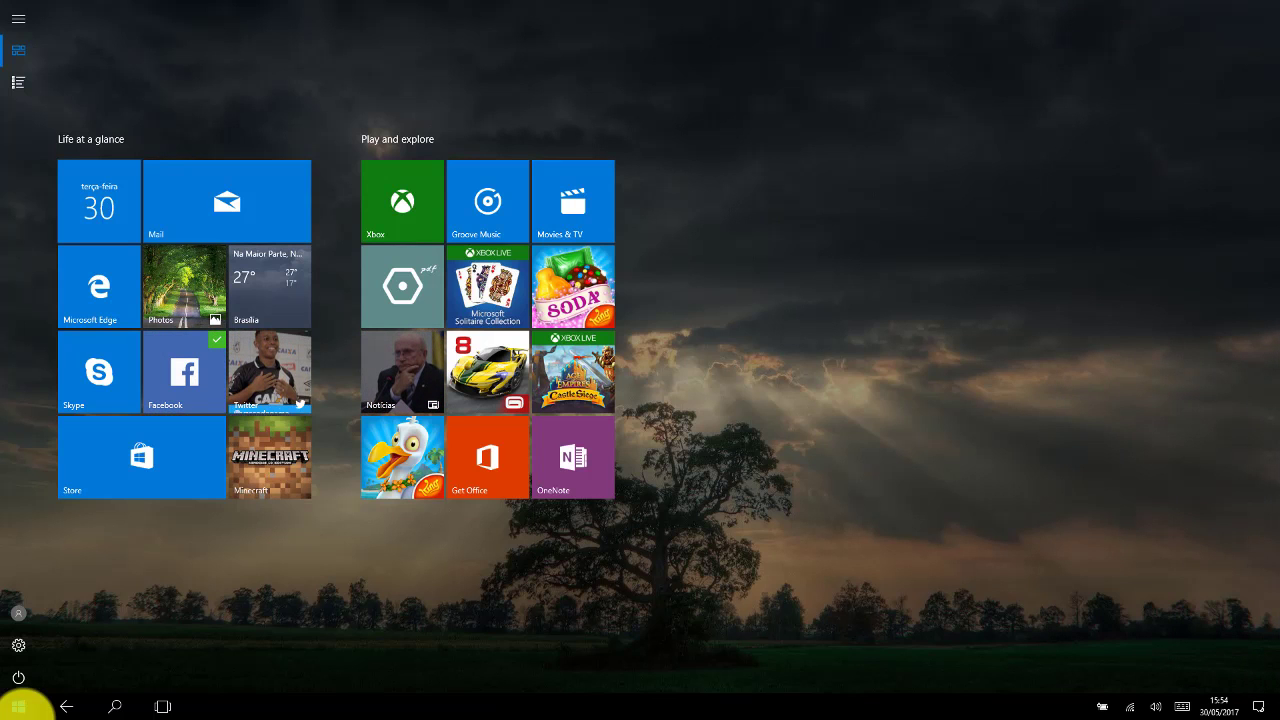
Step: Minimize the Camtasia recorder window in tablet mode and return to the Start screen
left_click(163, 706)
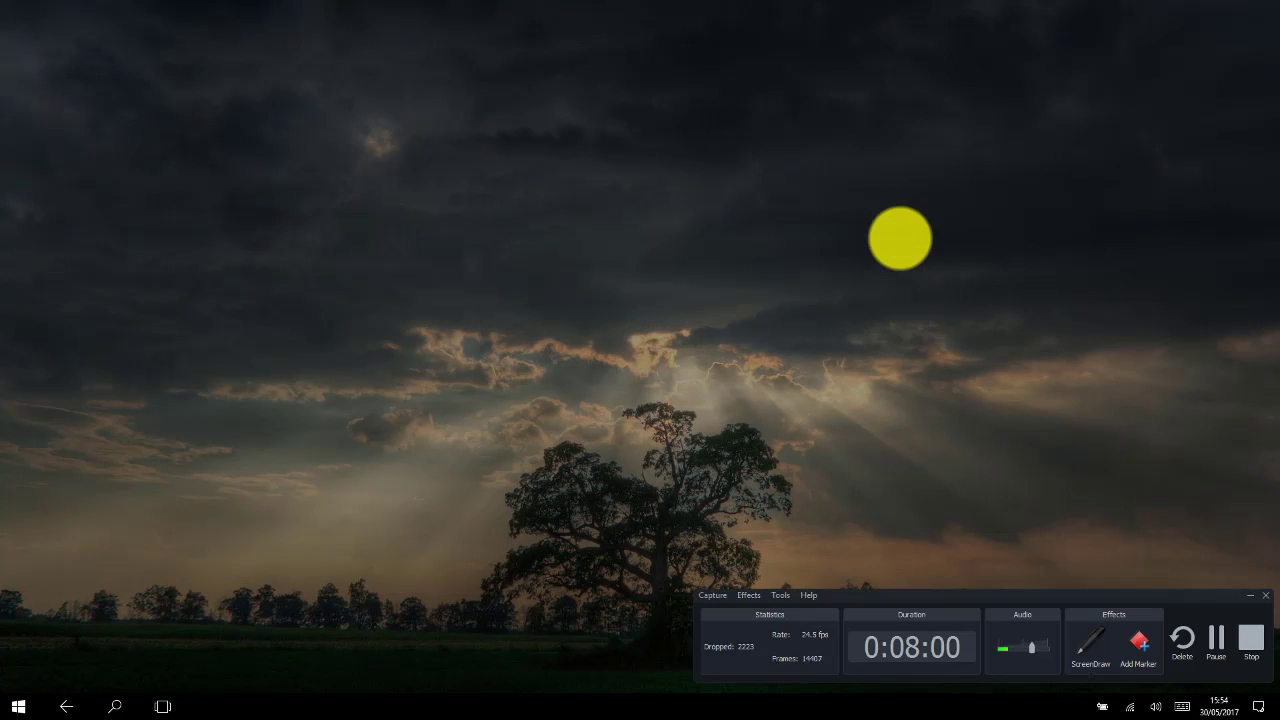
left_click(1249, 596)
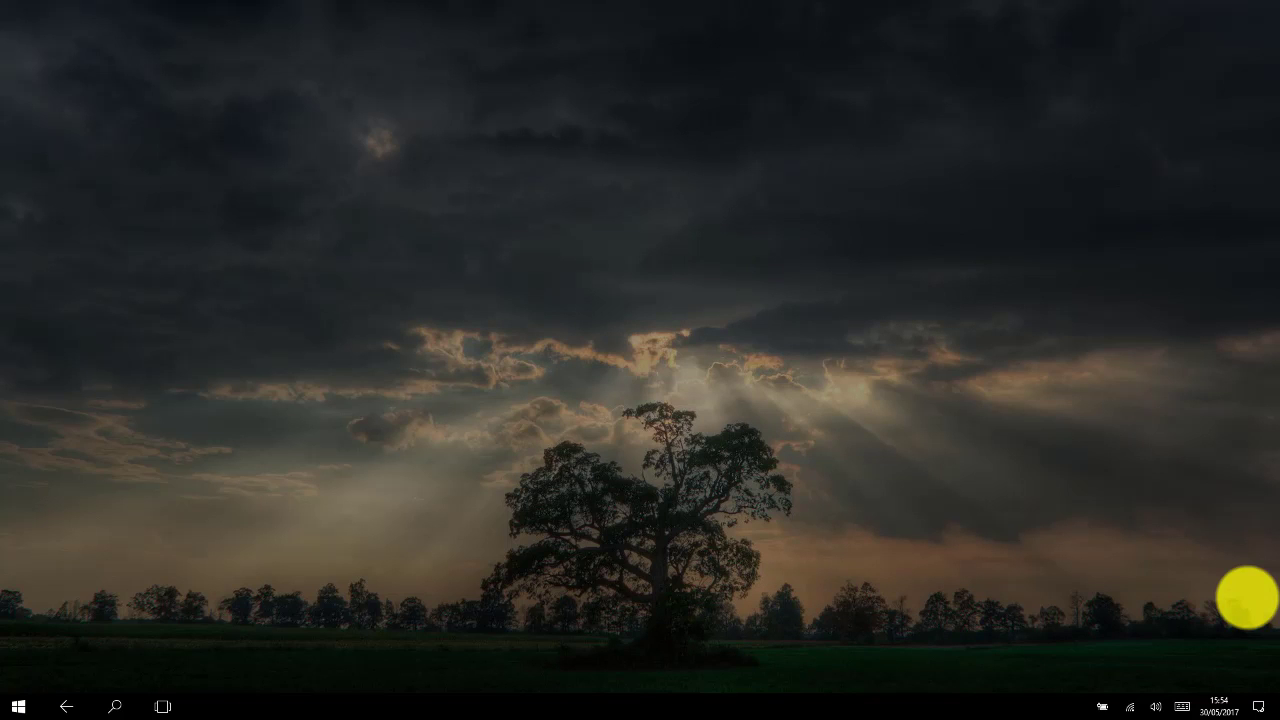
left_click(18, 706)
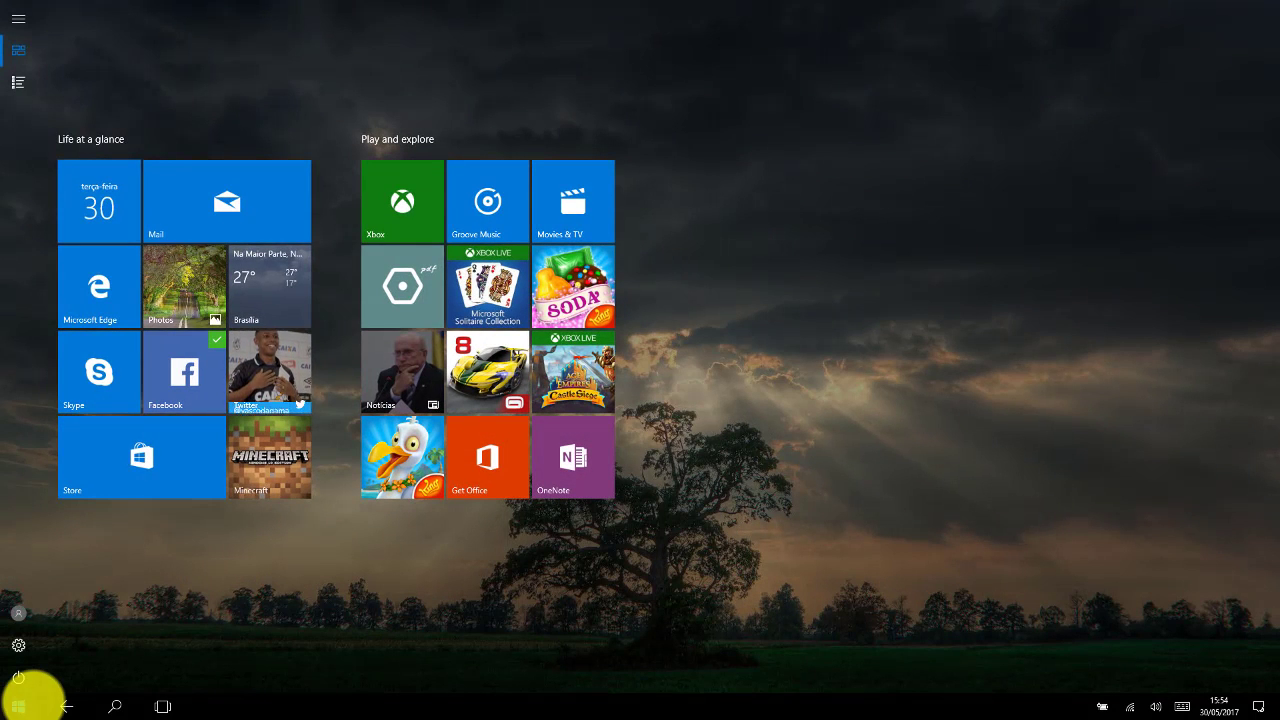
Step: Turn off Tablet mode from the Action Center and return to the regular desktop
left_click(1258, 706)
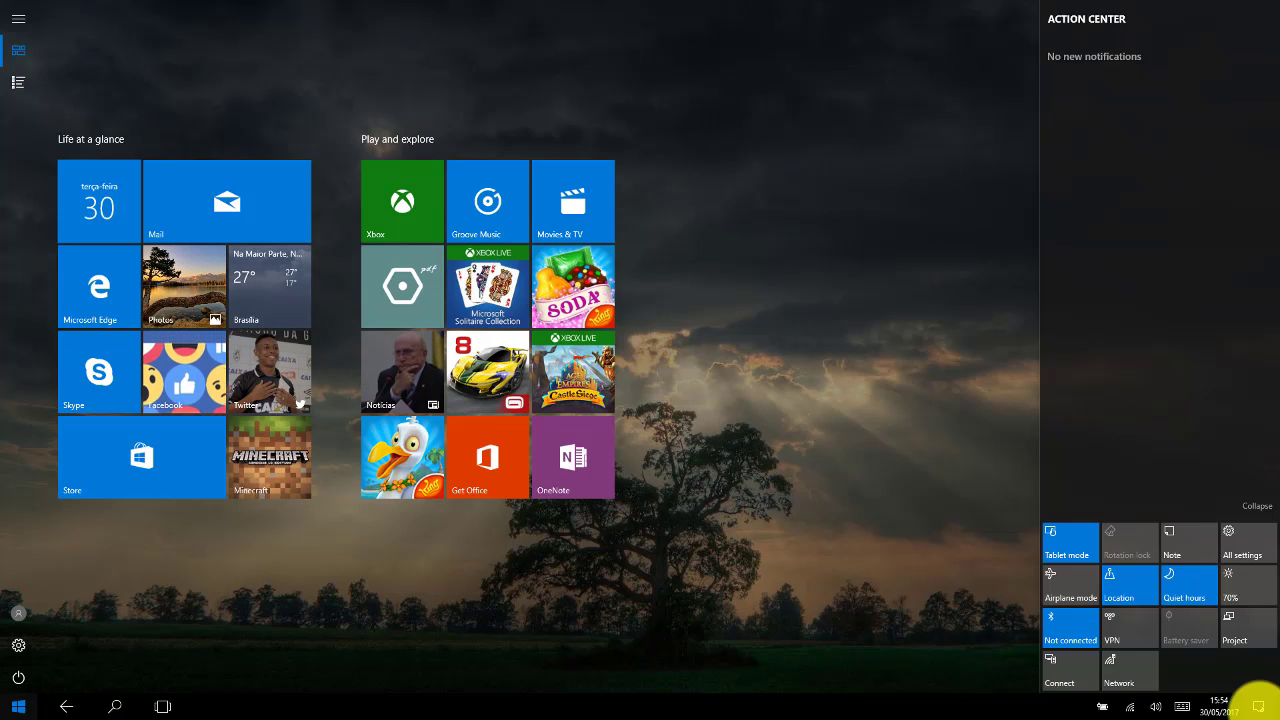
left_click(1092, 553)
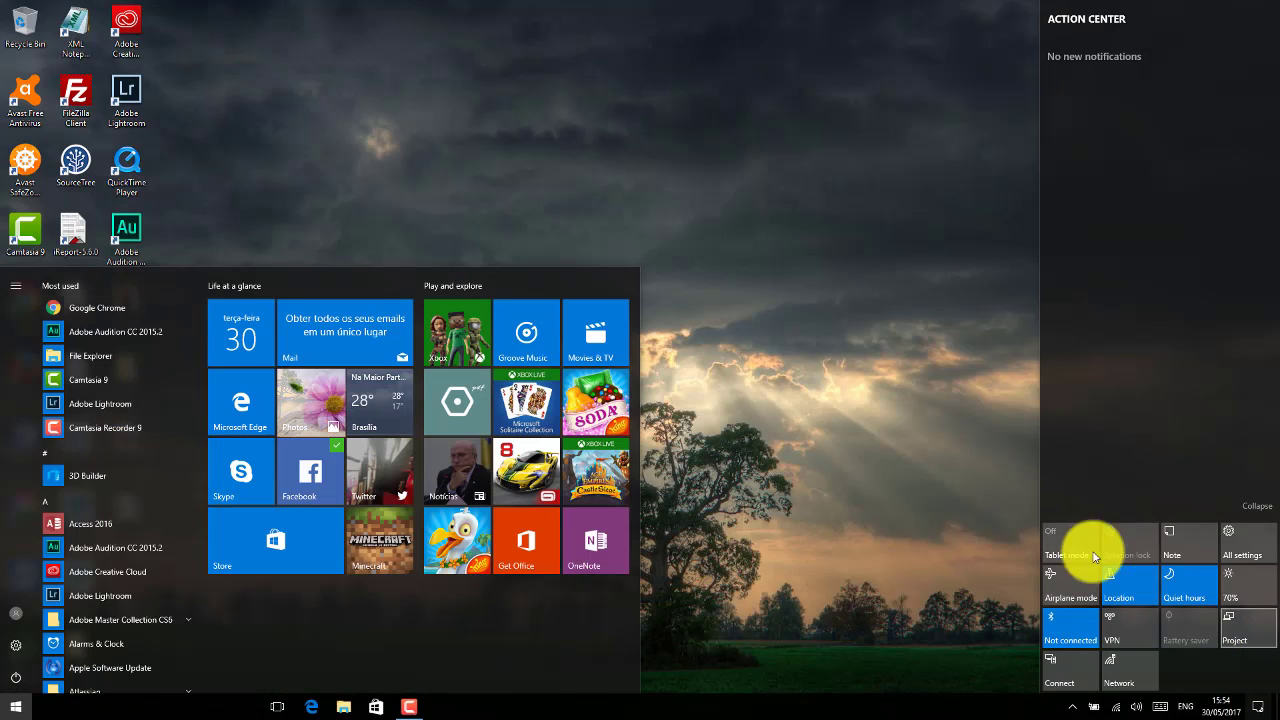
left_click(900, 460)
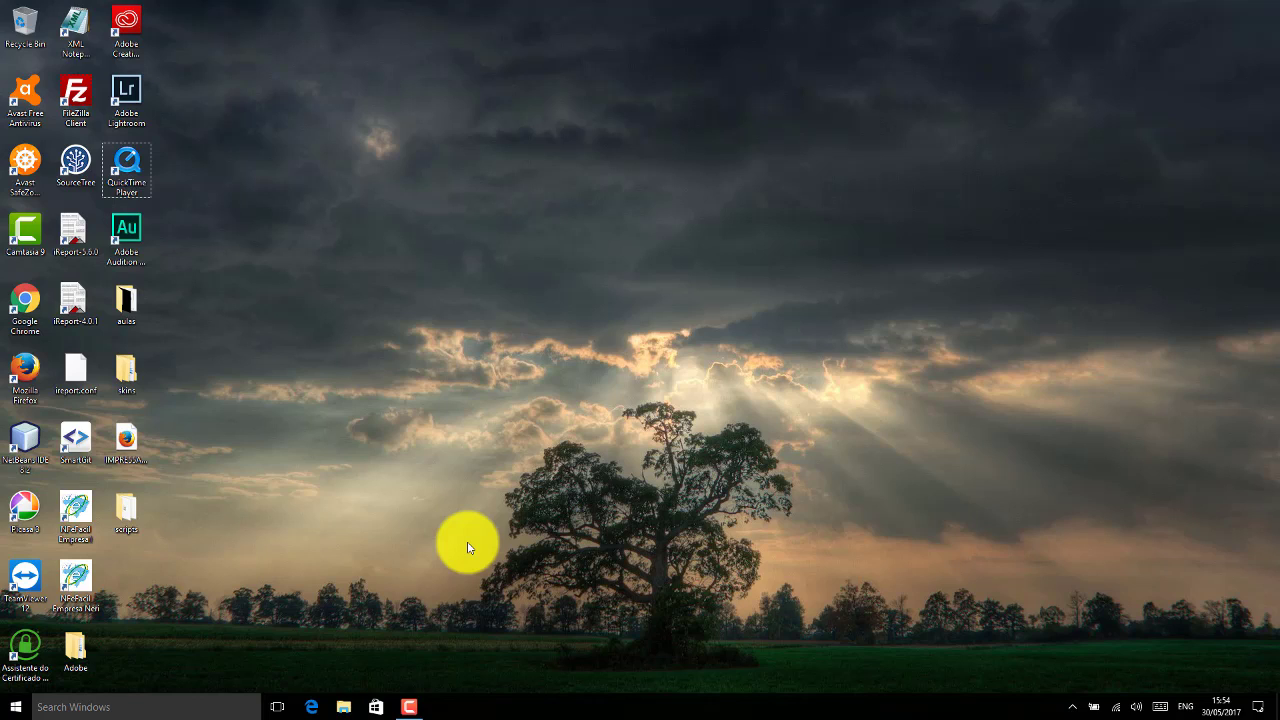
left_click(128, 162)
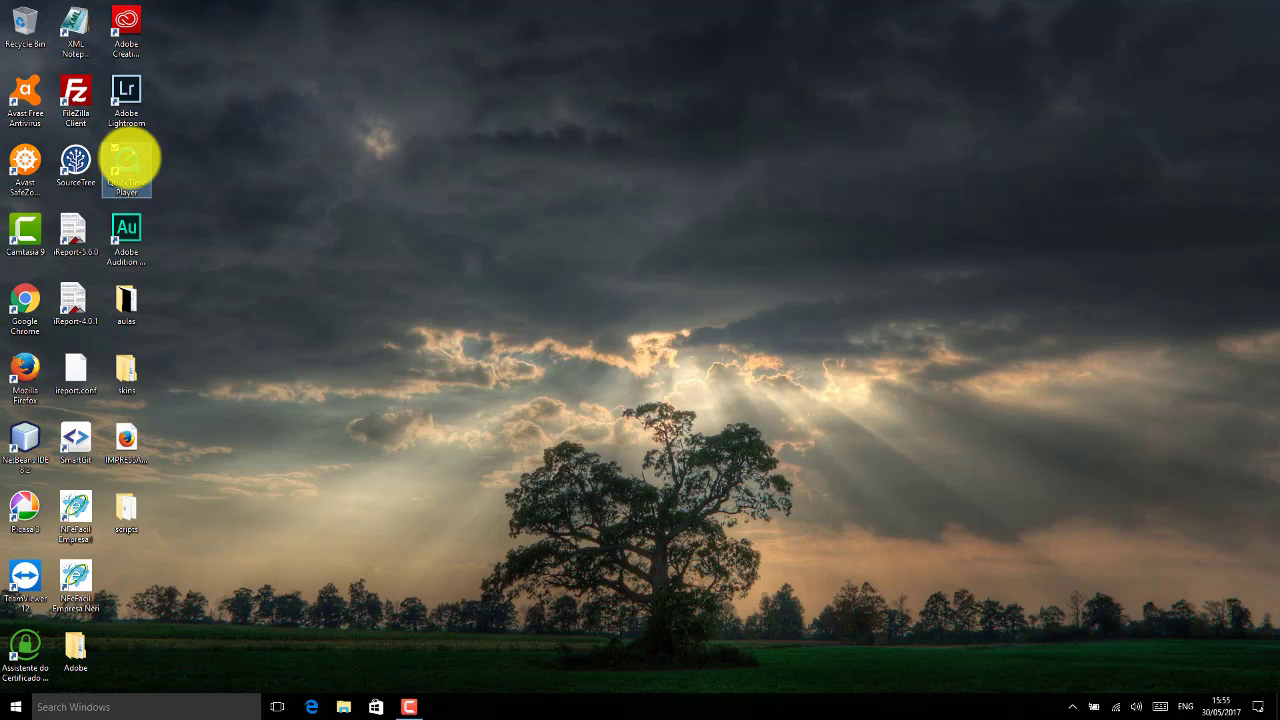
left_click(478, 328)
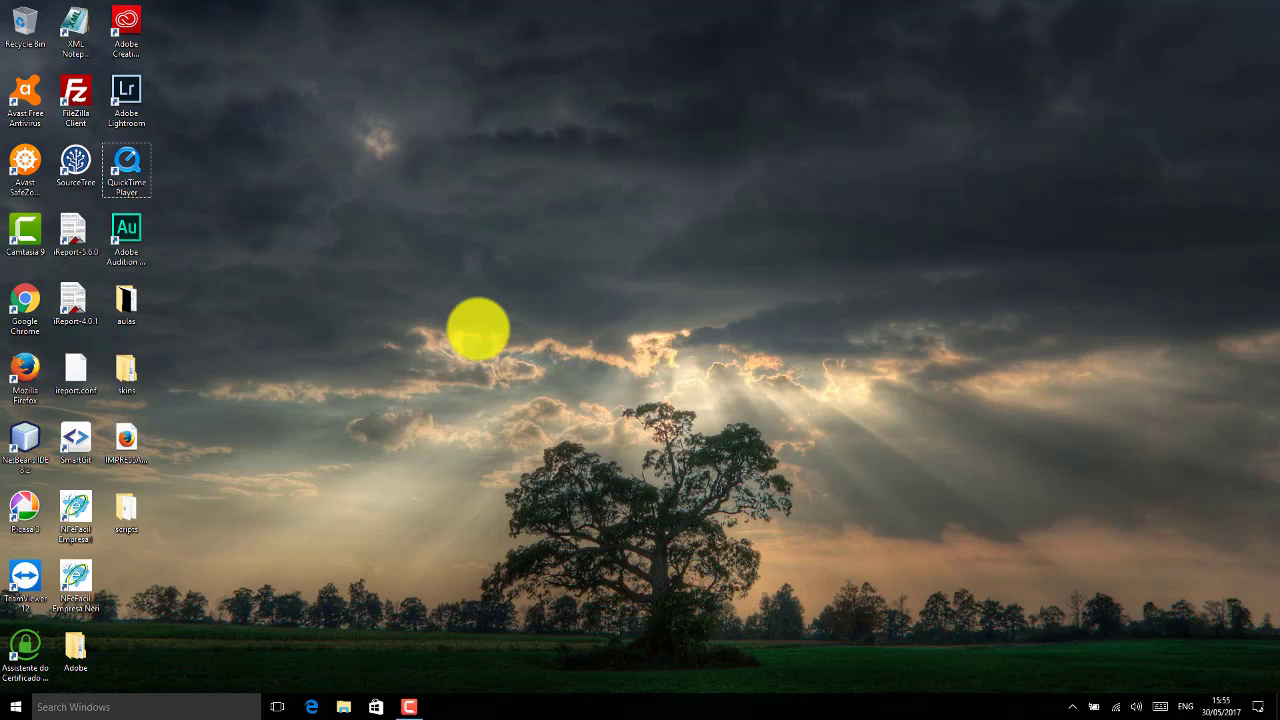
Step: Switch Tablet mode on and back off from the Action Center, and return to the desktop
left_click(1258, 707)
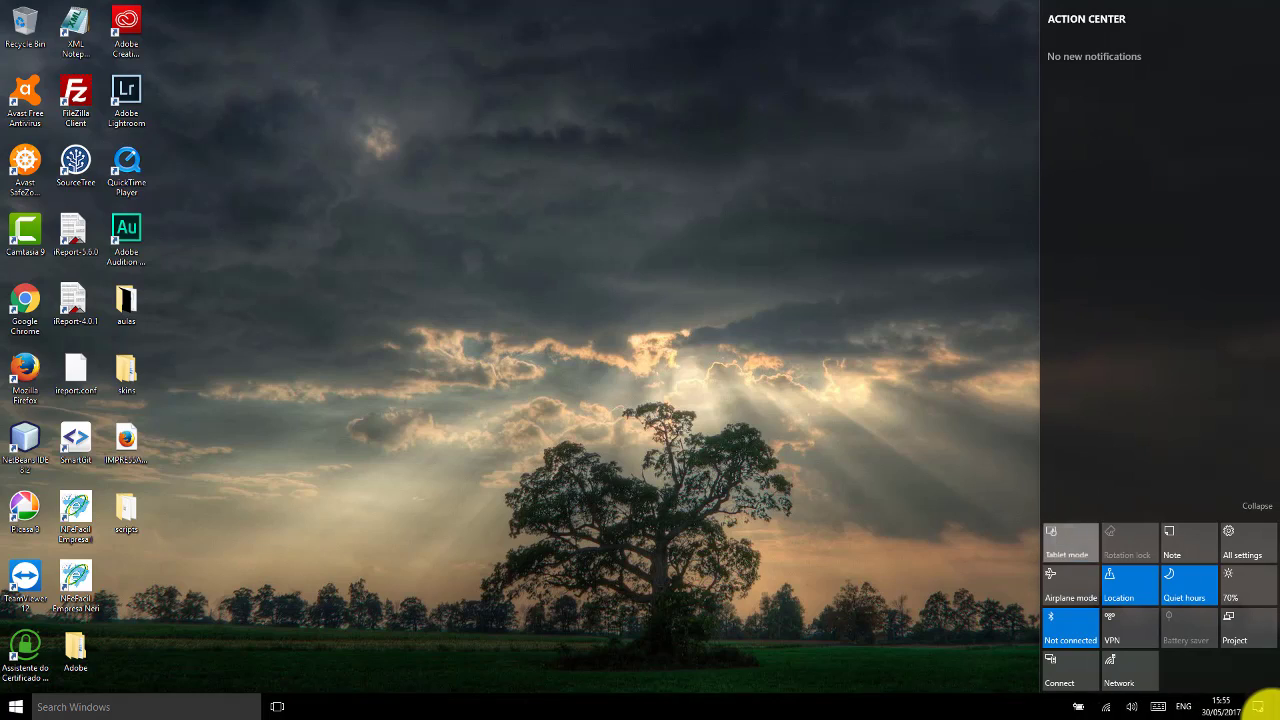
left_click(1070, 545)
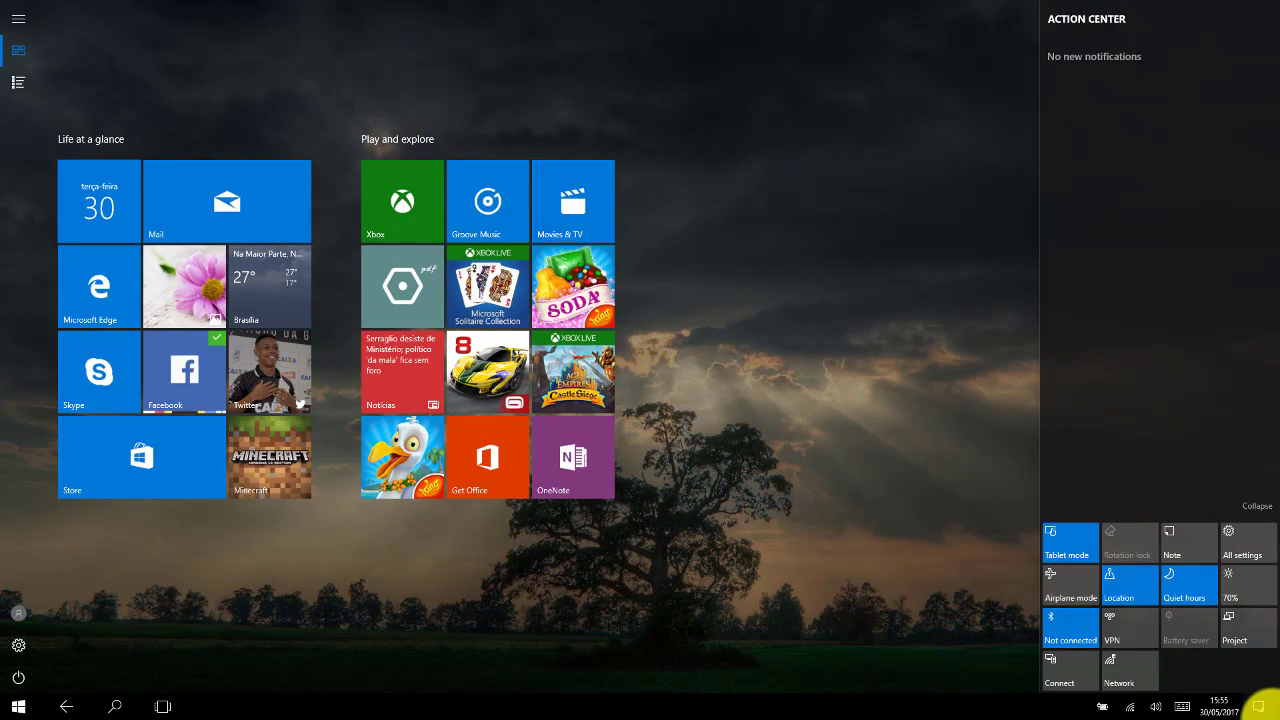
left_click(1070, 545)
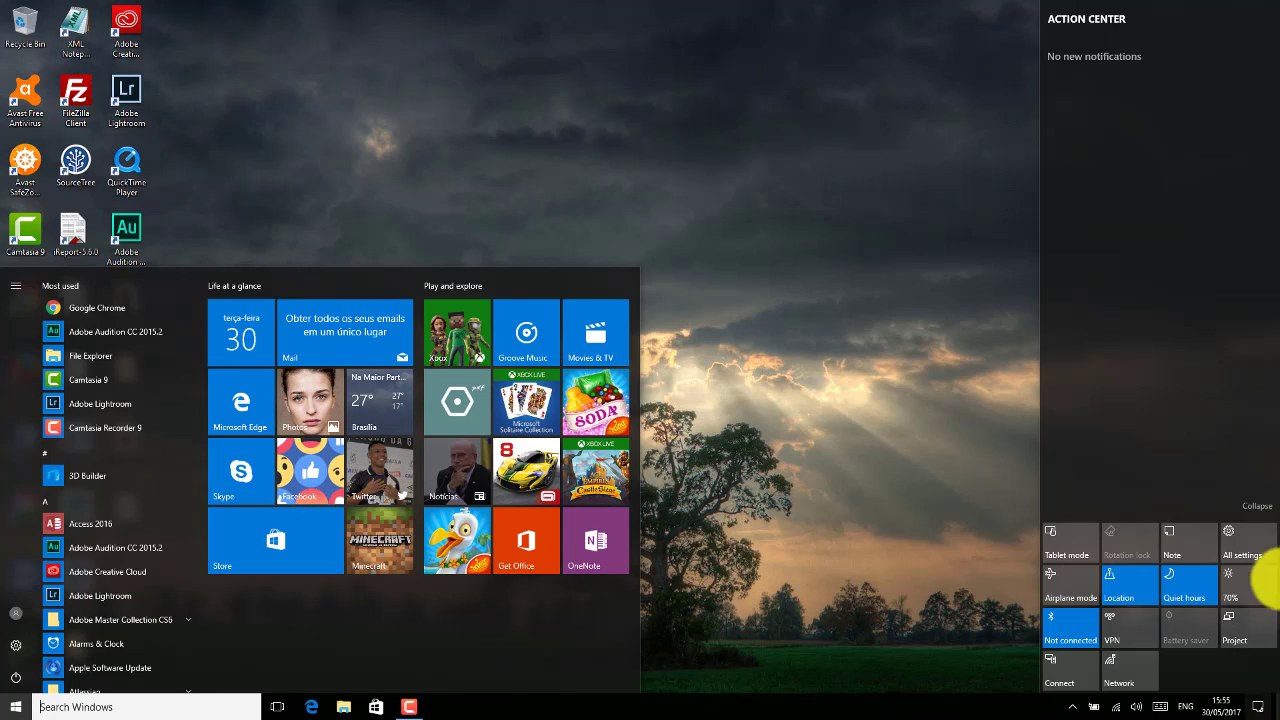
left_click(945, 437)
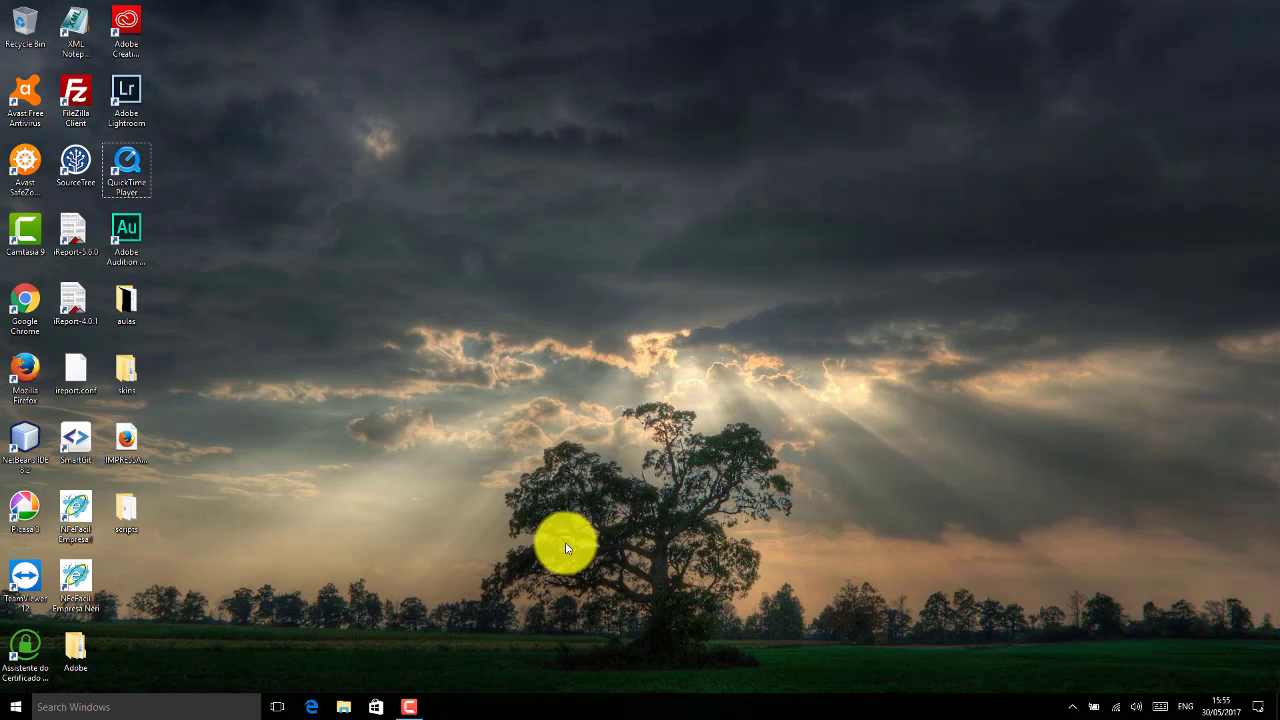